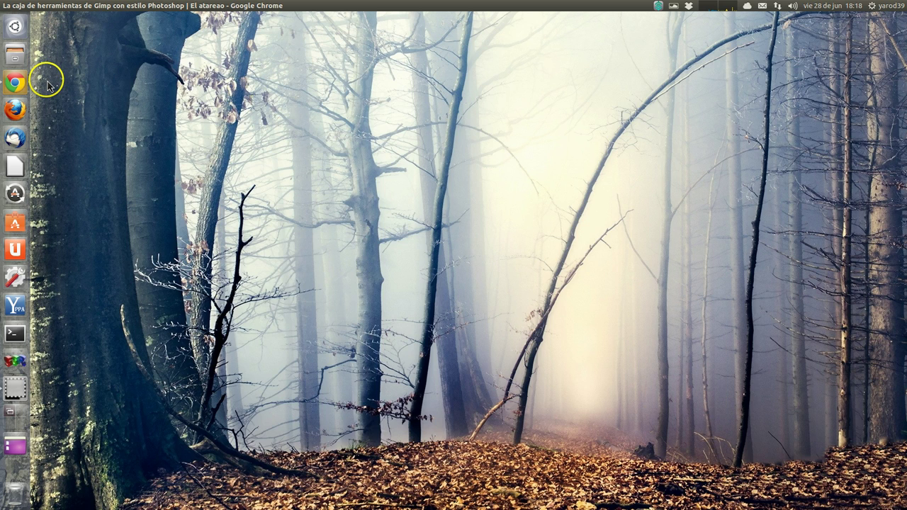
- Scroll Chrome's atareao article down to Instalación, then minimize Chrome and open the Ubuntu Dash
{"action": "left_click", "coordinate": [15, 82]}
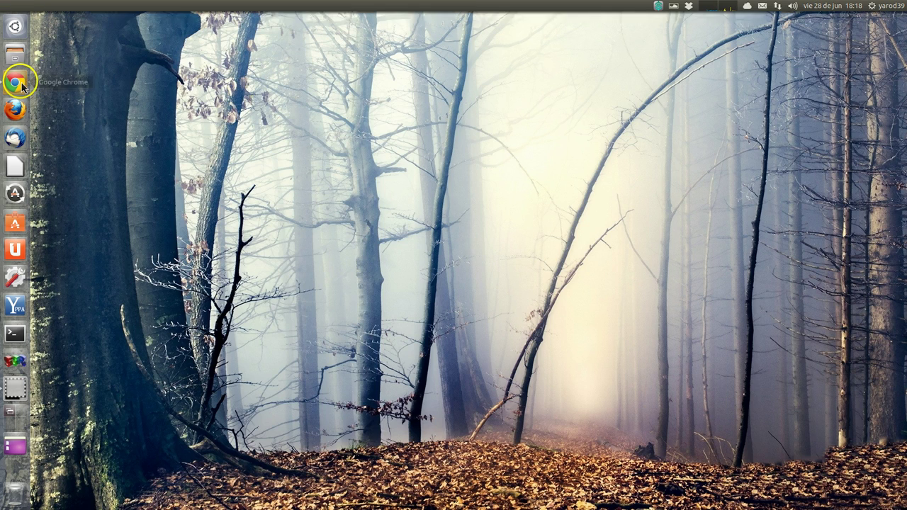
{"action": "scroll", "coordinate": [204, 178], "scroll_direction": "down", "scroll_amount": 1}
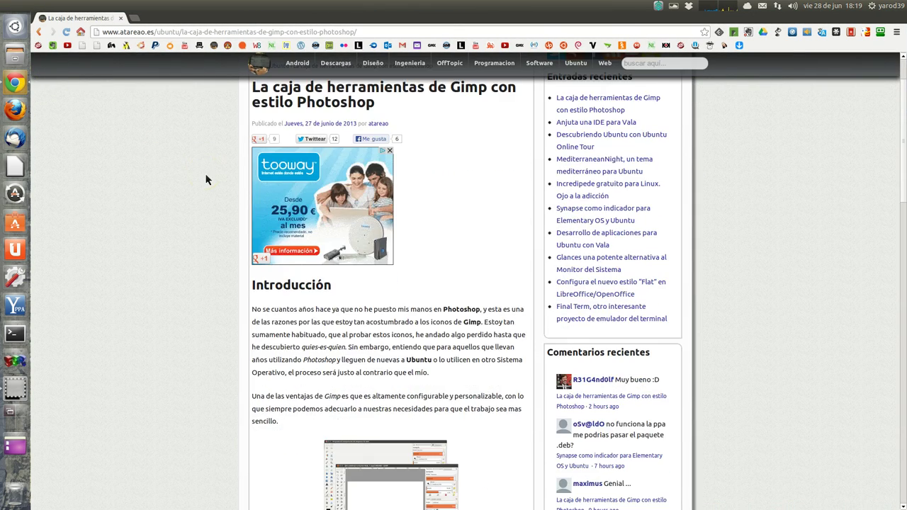
{"action": "scroll", "coordinate": [205, 180], "scroll_direction": "down", "scroll_amount": 2}
{"action": "scroll", "coordinate": [205, 179], "scroll_direction": "down", "scroll_amount": 2}
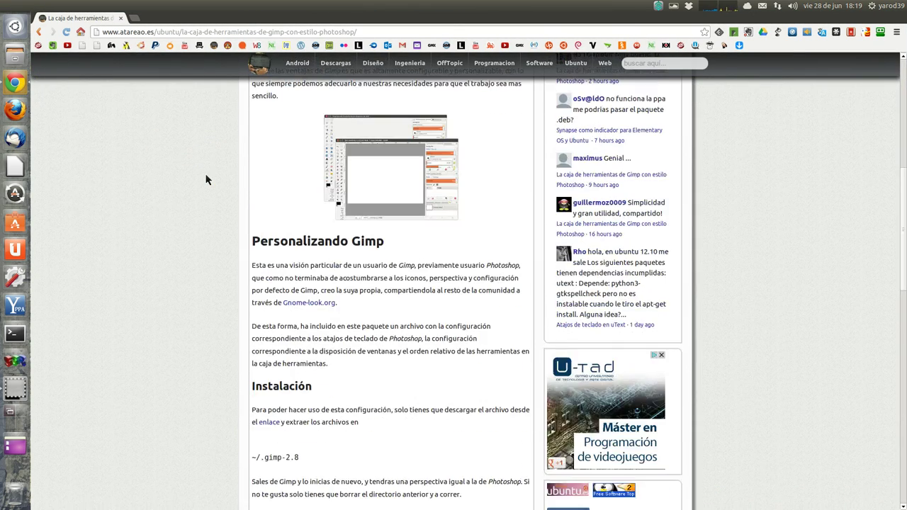
{"action": "scroll", "coordinate": [205, 179], "scroll_direction": "down", "scroll_amount": 1}
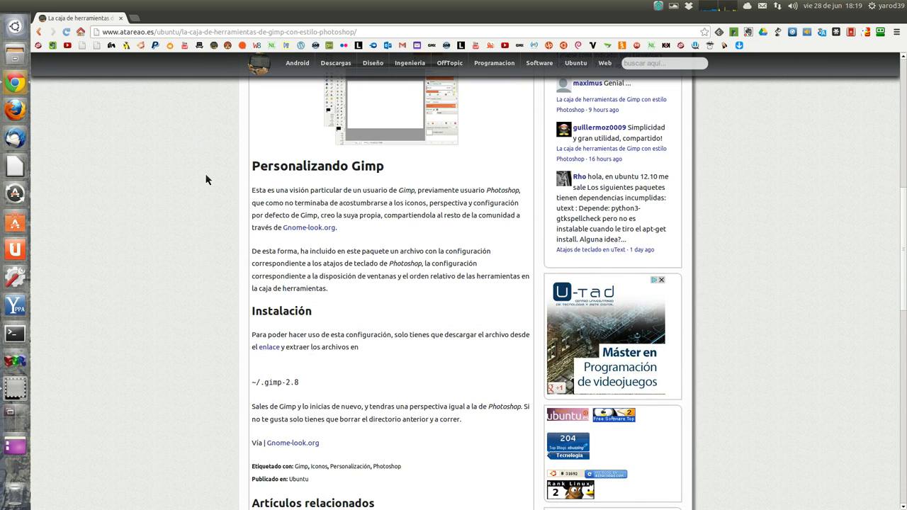
{"action": "scroll", "coordinate": [206, 180], "scroll_direction": "down", "scroll_amount": 1}
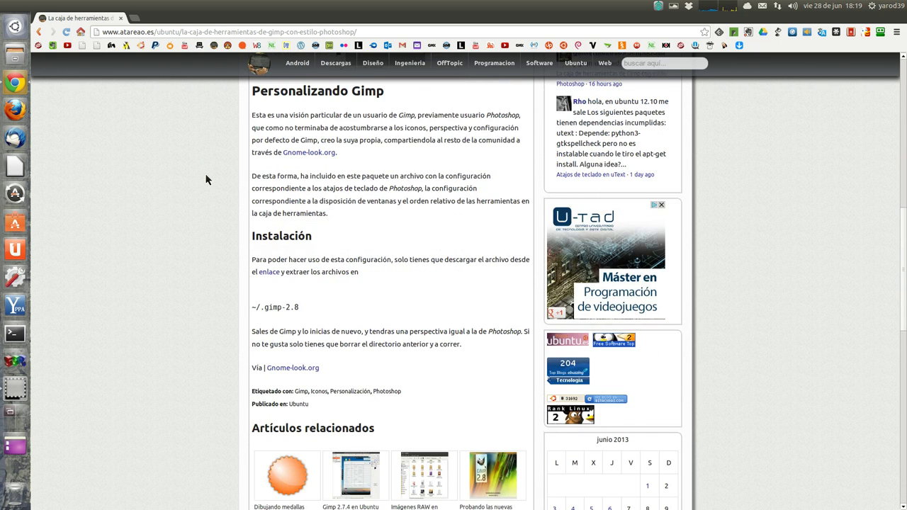
{"action": "scroll", "coordinate": [205, 180], "scroll_direction": "down", "scroll_amount": 1}
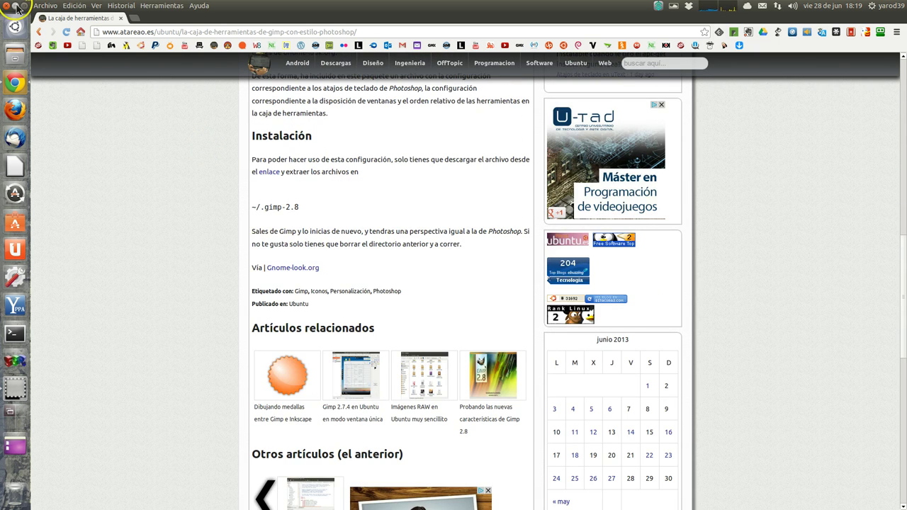
{"action": "left_click", "coordinate": [15, 5]}
{"action": "left_click", "coordinate": [14, 27]}
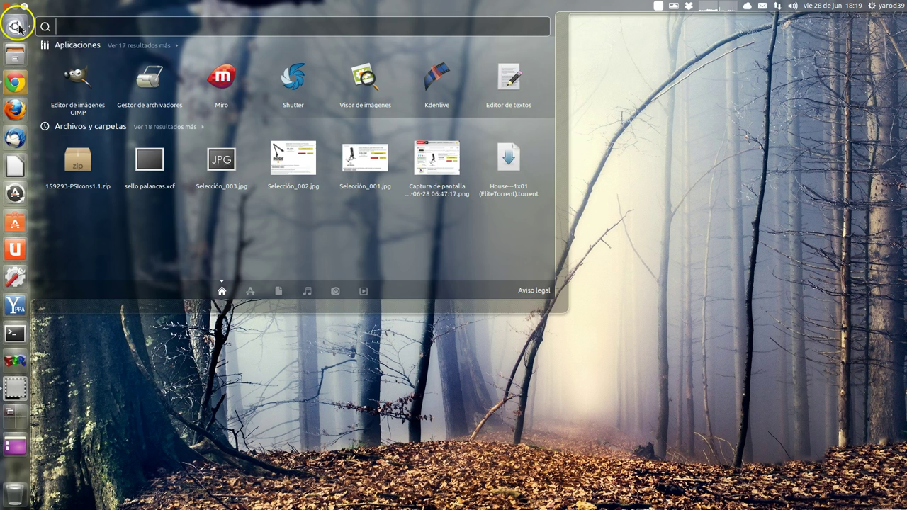
- Launch GIMP from the Dash and, once it loads, open the Archivo menu
{"action": "left_click", "coordinate": [78, 74]}
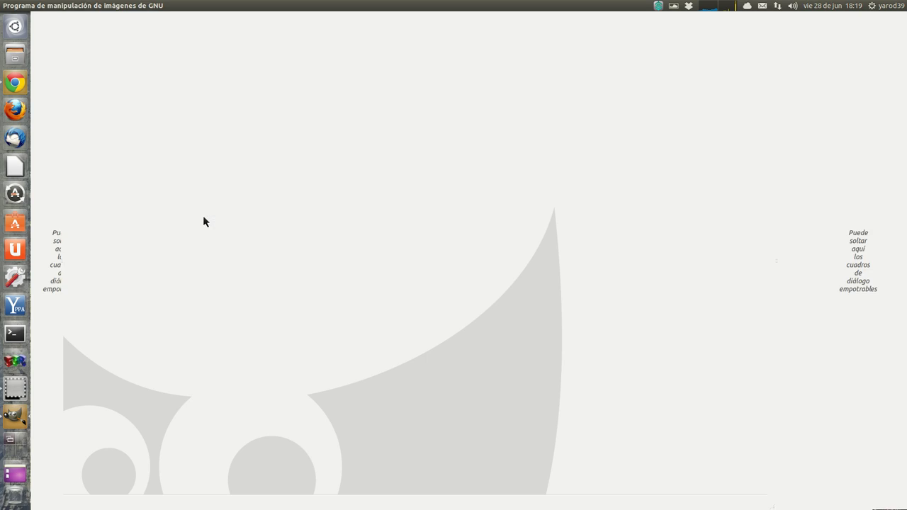
{"action": "left_click", "coordinate": [195, 181]}
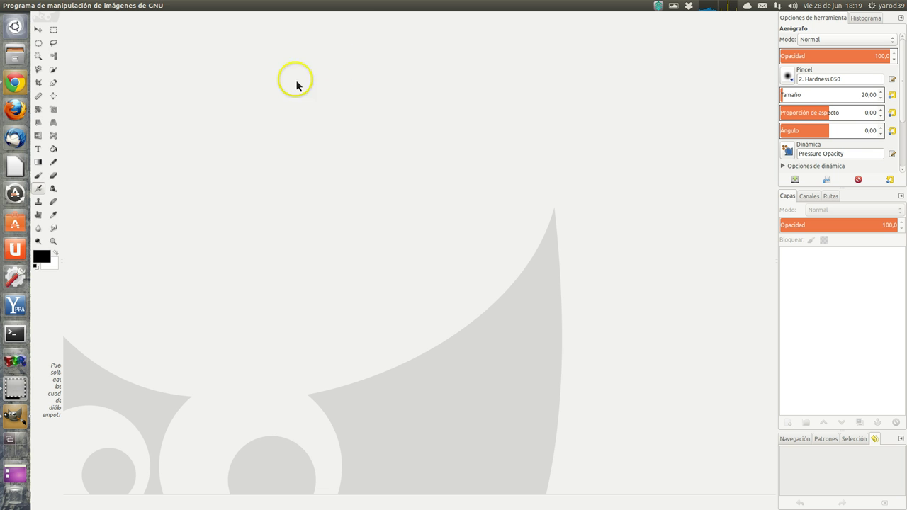
{"action": "mouse_move", "coordinate": [85, 6]}
{"action": "left_click", "coordinate": [45, 6]}
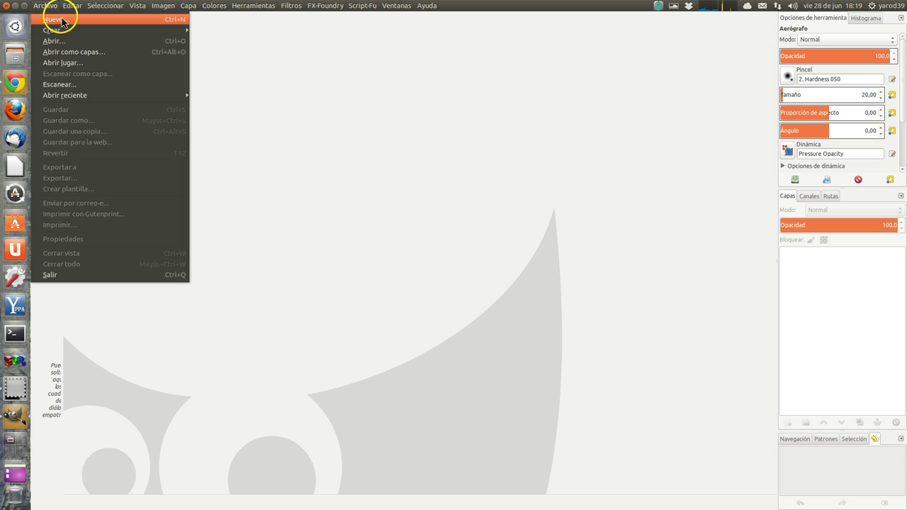
- Create a new blank image with Archivo > Nuevo, accepting the 640x400 default size
{"action": "left_click", "coordinate": [62, 20]}
{"action": "key", "text": "Return"}
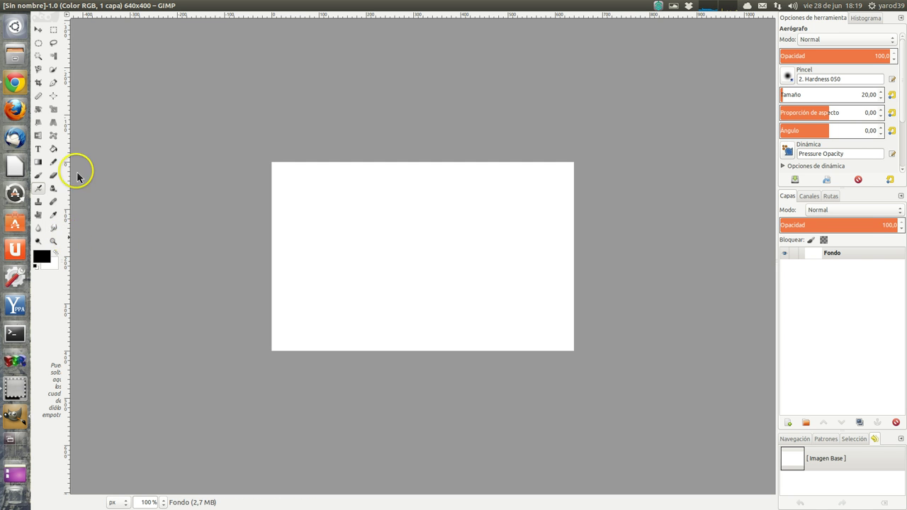
- With the Move tool active, narrow the right dock and widen the toolbox to three columns
{"action": "left_click", "coordinate": [39, 30]}
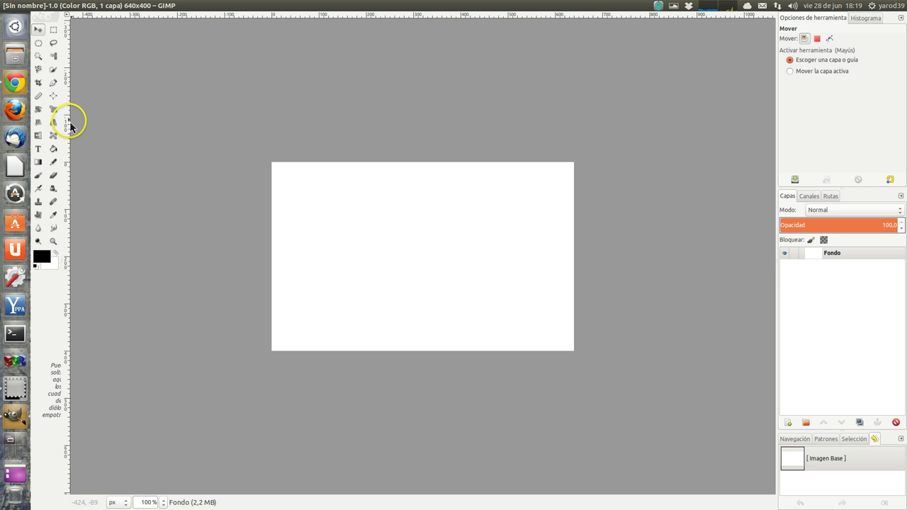
{"action": "left_click_drag", "start_coordinate": [70, 125], "coordinate": [118, 139]}
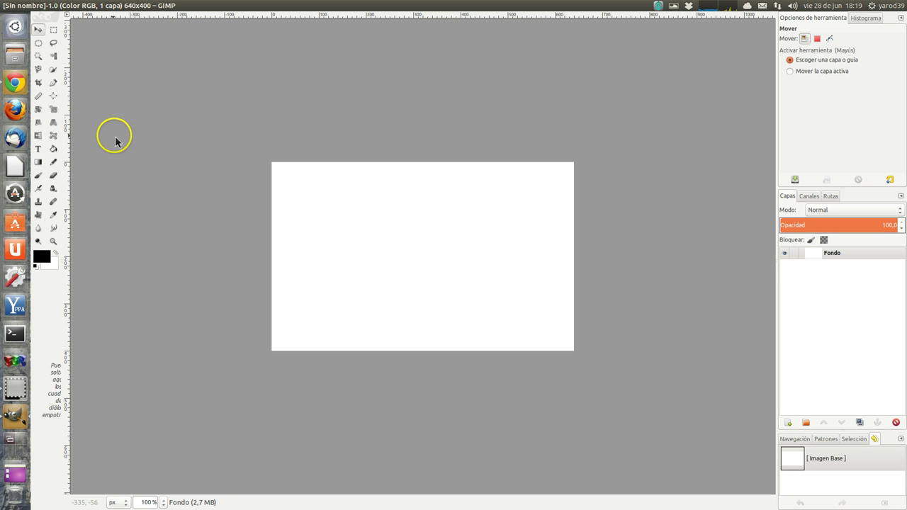
{"action": "mouse_move", "coordinate": [71, 156]}
{"action": "left_mouse_down"}
{"action": "mouse_move", "coordinate": [110, 170]}
{"action": "mouse_move", "coordinate": [71, 152]}
{"action": "left_mouse_up"}
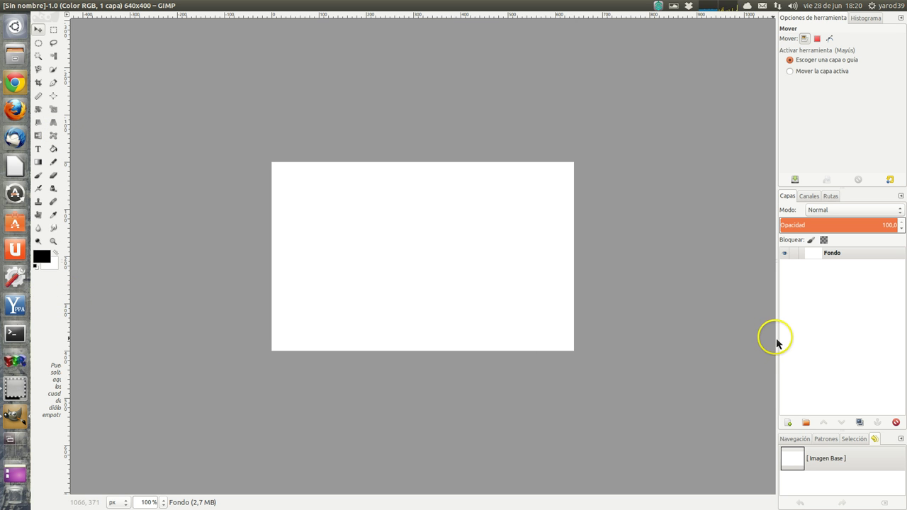
{"action": "mouse_move", "coordinate": [776, 340]}
{"action": "left_mouse_down"}
{"action": "mouse_move", "coordinate": [798, 339]}
{"action": "mouse_move", "coordinate": [785, 344]}
{"action": "left_mouse_up"}
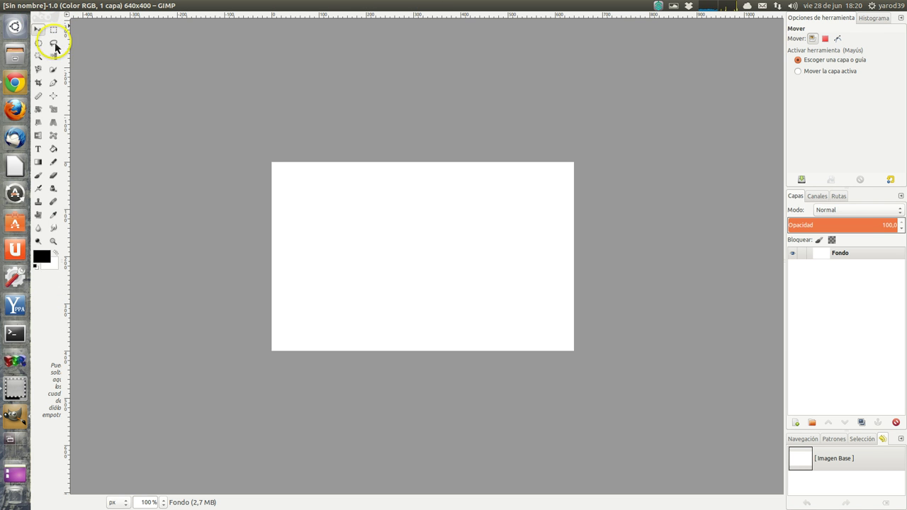
{"action": "left_click_drag", "start_coordinate": [63, 17], "coordinate": [85, 21]}
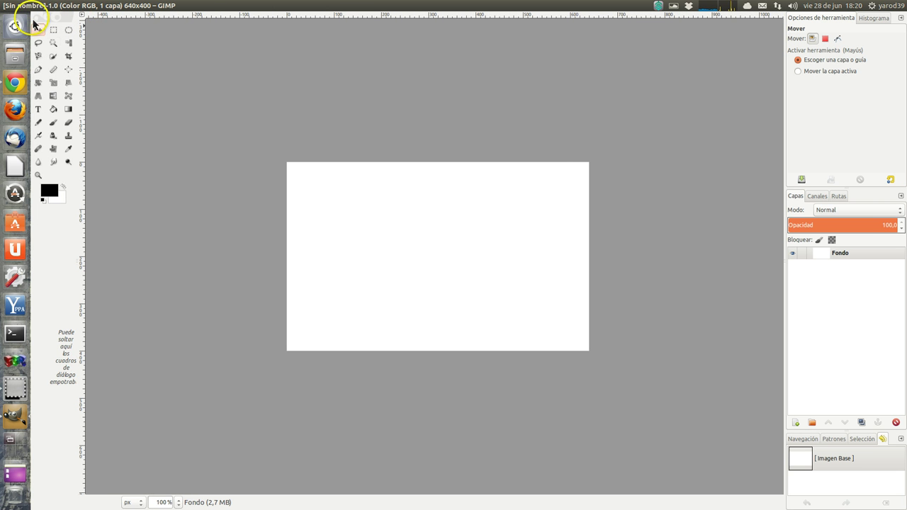
- Check the image menu and window options, nudging the toolbox slightly wider
{"action": "left_click", "coordinate": [82, 16]}
{"action": "left_click", "coordinate": [74, 24]}
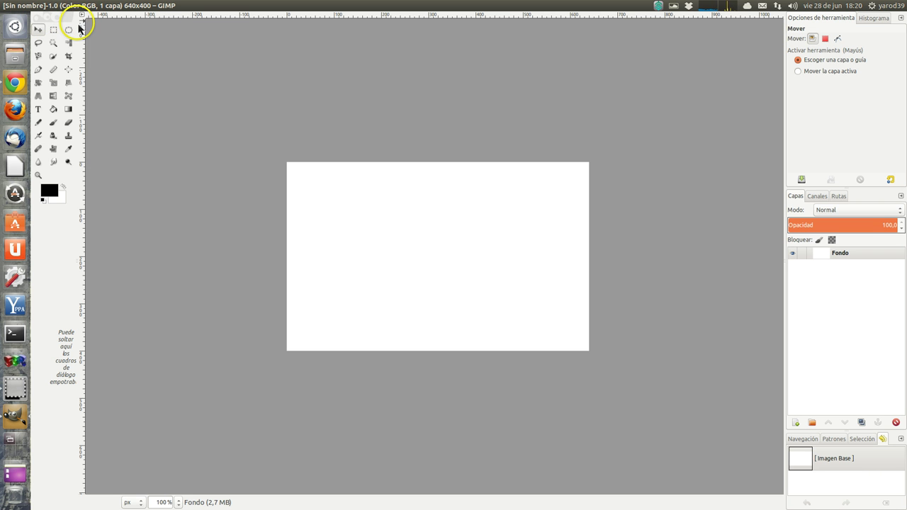
{"action": "left_click_drag", "start_coordinate": [83, 25], "coordinate": [79, 28]}
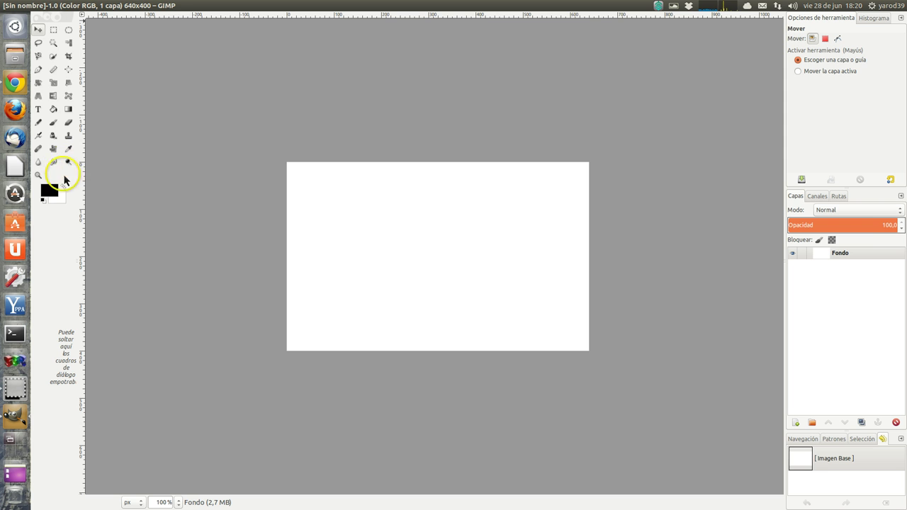
{"action": "mouse_move", "coordinate": [351, 5]}
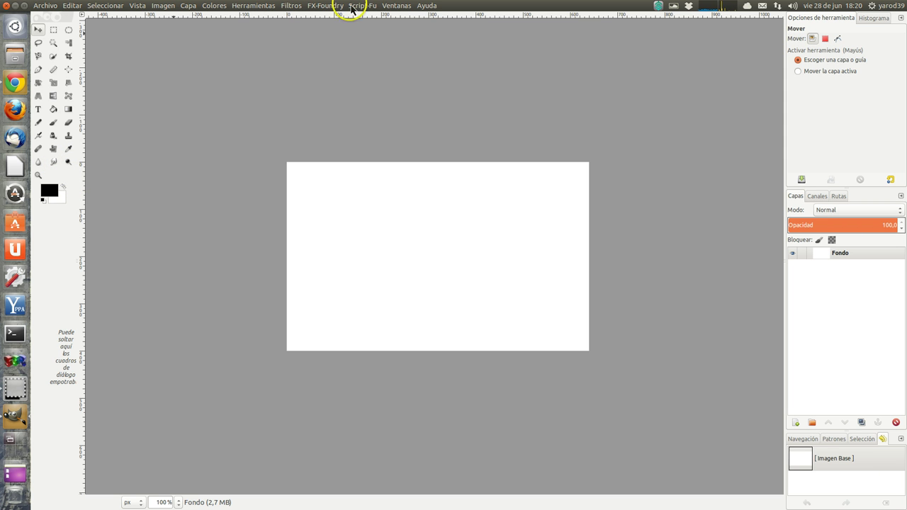
{"action": "left_click", "coordinate": [428, 7]}
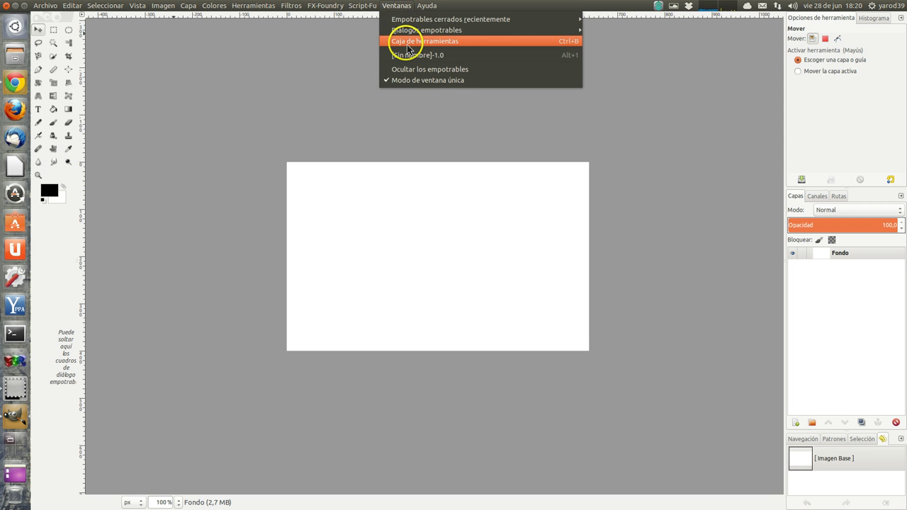
{"action": "mouse_move", "coordinate": [426, 30]}
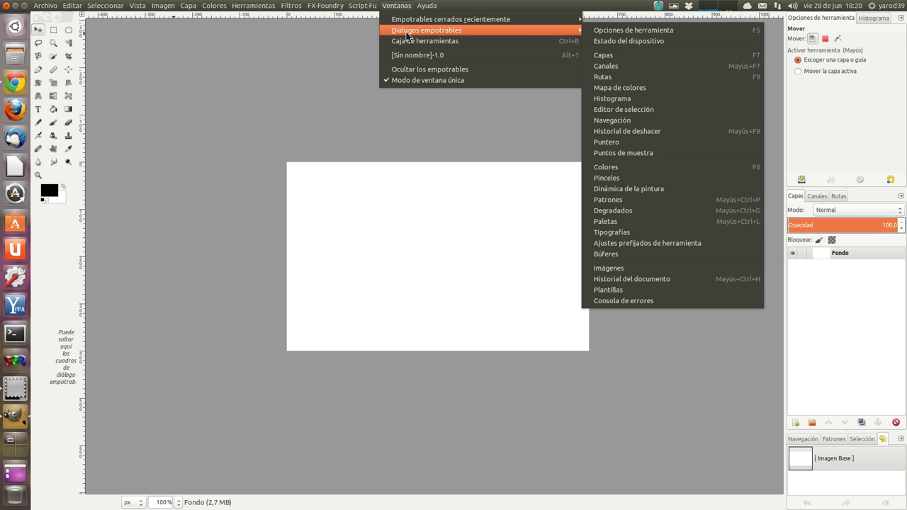
{"action": "left_click", "coordinate": [177, 90]}
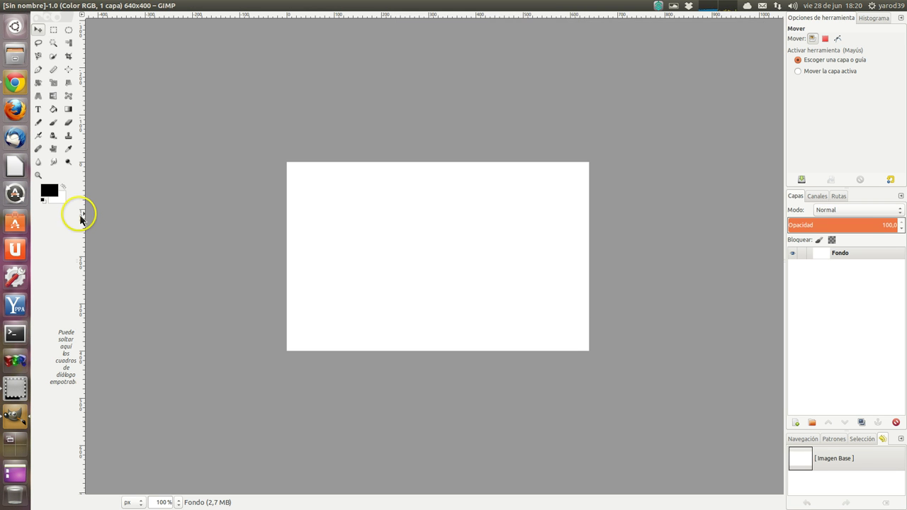
- Narrow the GIMP toolbox back to two tool columns
{"action": "left_click", "coordinate": [82, 15]}
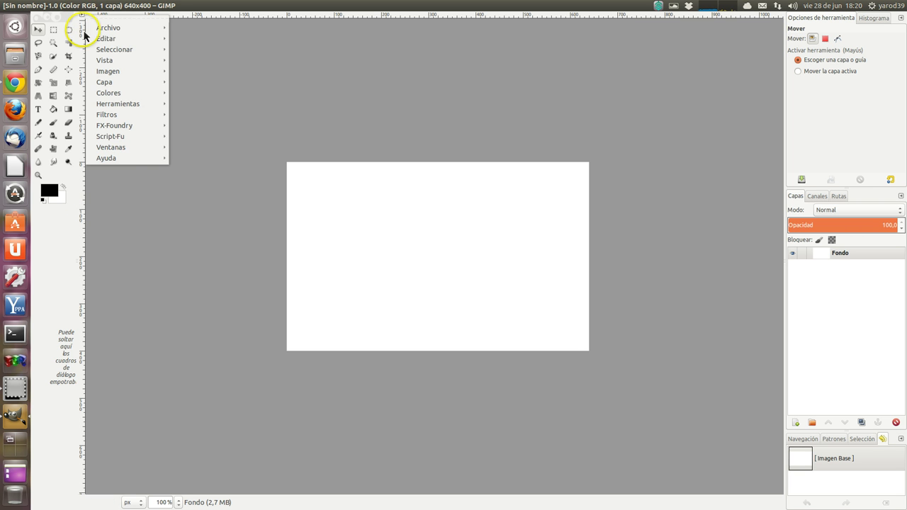
{"action": "left_click", "coordinate": [84, 21]}
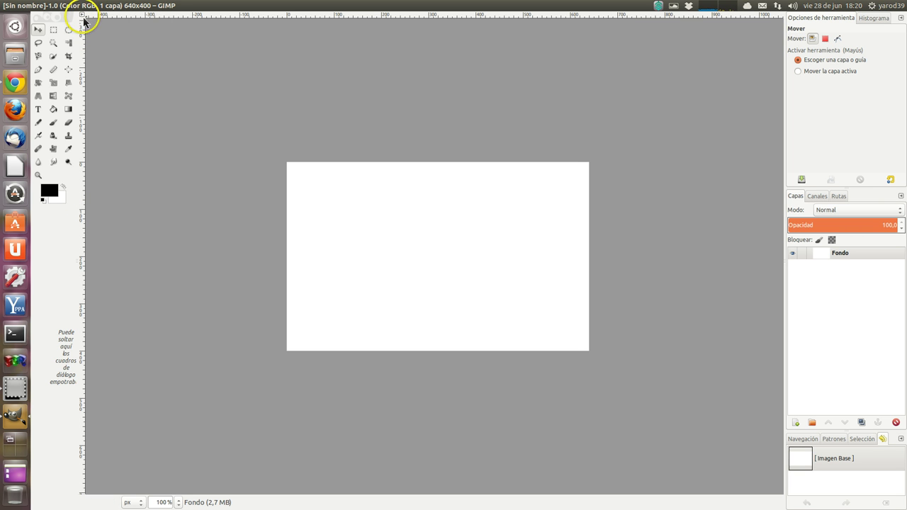
{"action": "left_click", "coordinate": [83, 17]}
{"action": "left_click", "coordinate": [81, 19]}
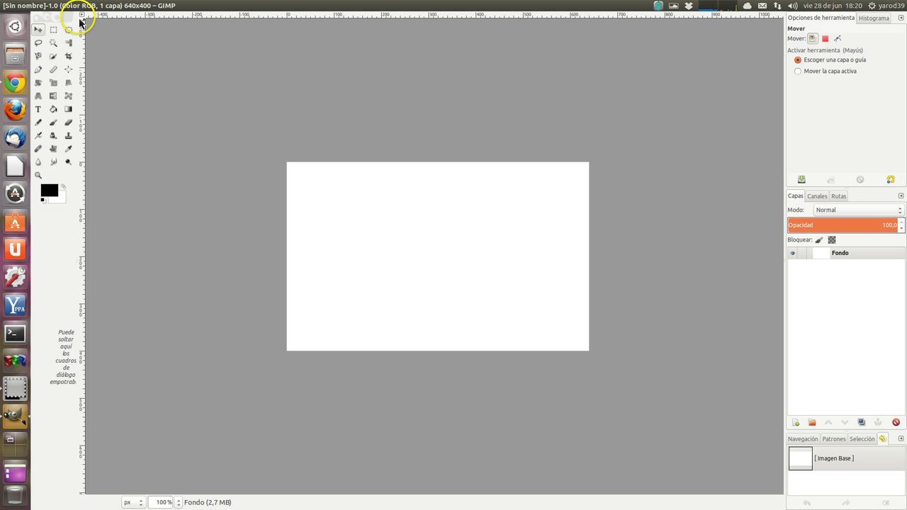
{"action": "left_click_drag", "start_coordinate": [80, 20], "coordinate": [69, 25]}
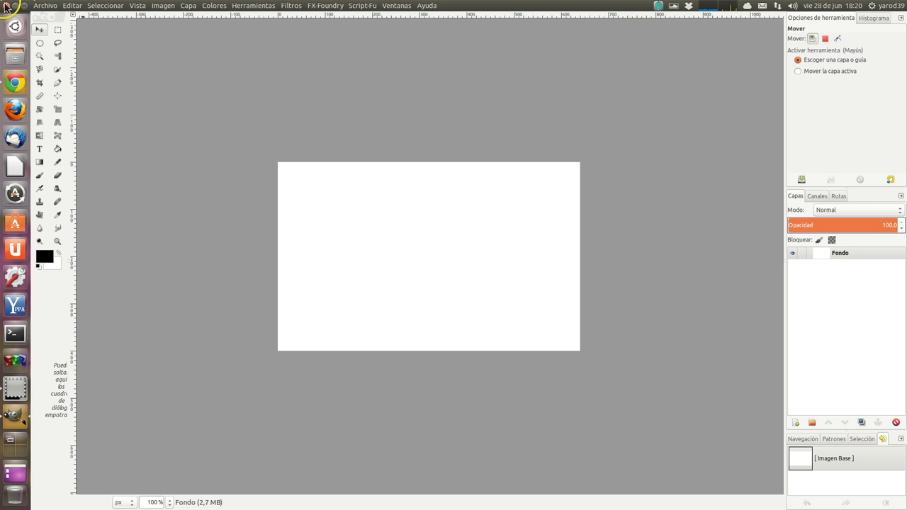
- Close GIMP and start the PSIcons download from the article's 'enlace' link in Chrome
{"action": "left_click", "coordinate": [6, 5]}
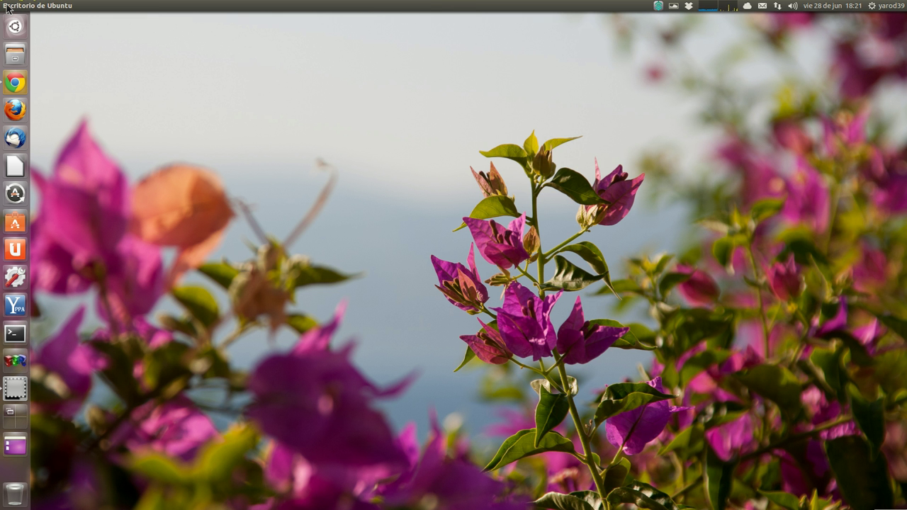
{"action": "left_click", "coordinate": [15, 84]}
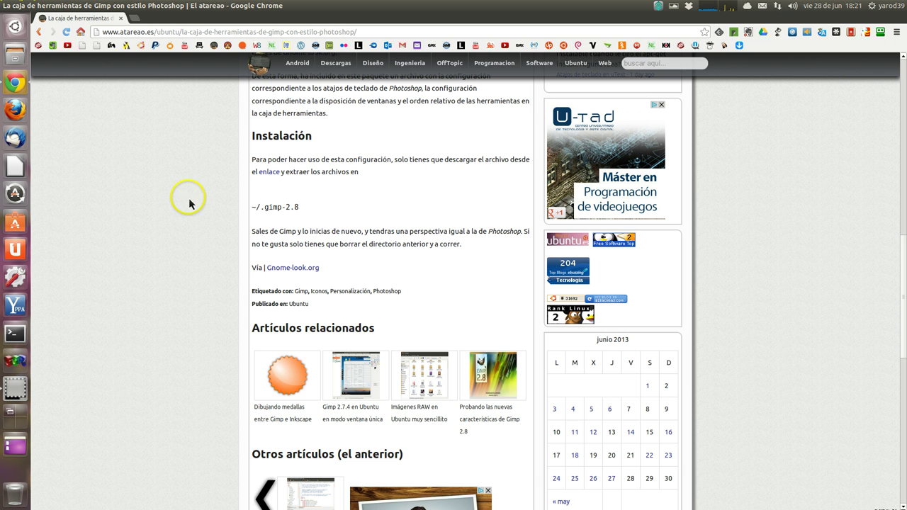
{"action": "left_click", "coordinate": [271, 175]}
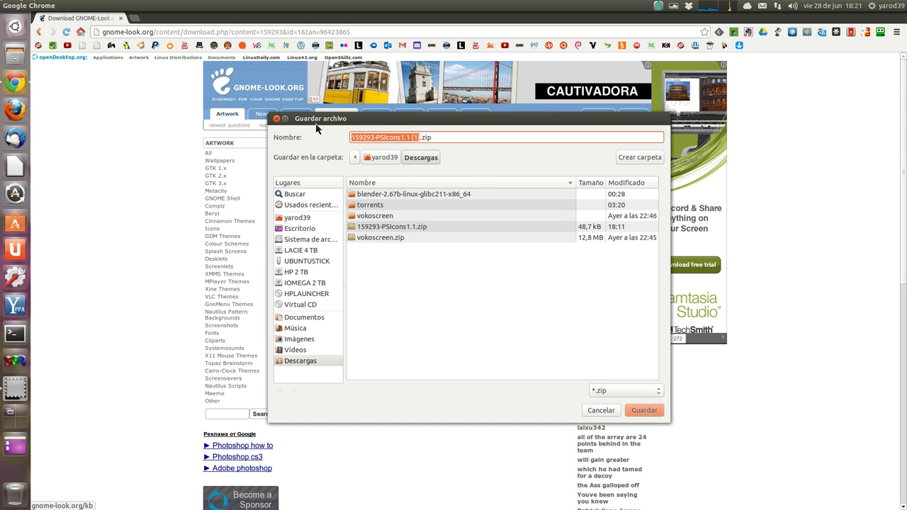
- Browse Descargas in the save dialog, dismissing the overwrite prompt for vokoscreen.zip
{"action": "type", "text": "x"}
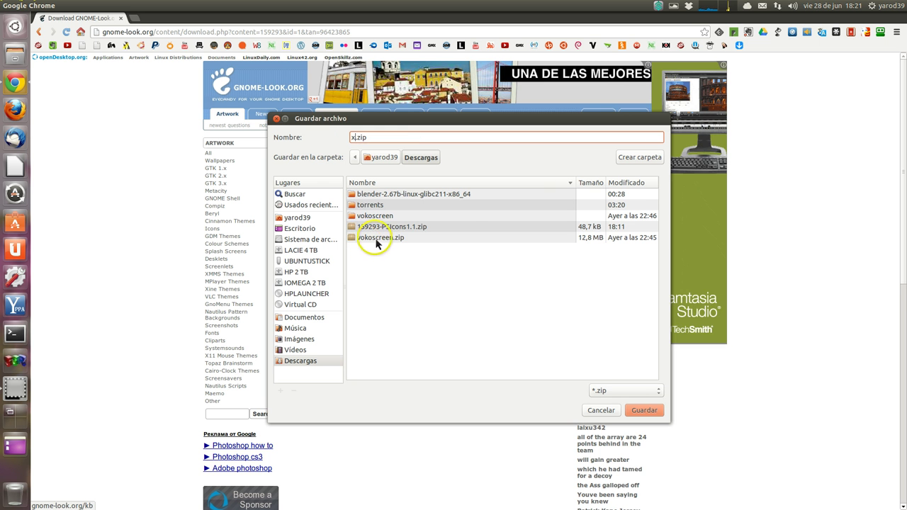
{"action": "double_click", "coordinate": [378, 242]}
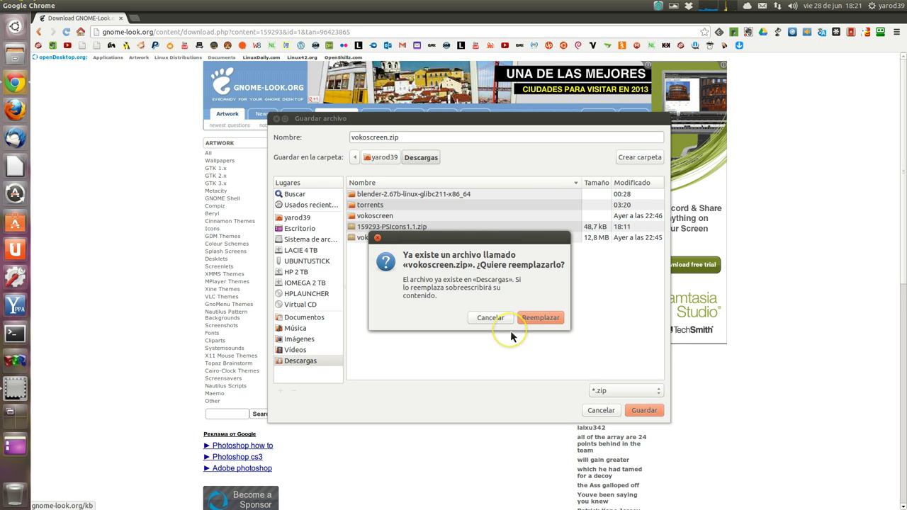
{"action": "key", "text": "Escape"}
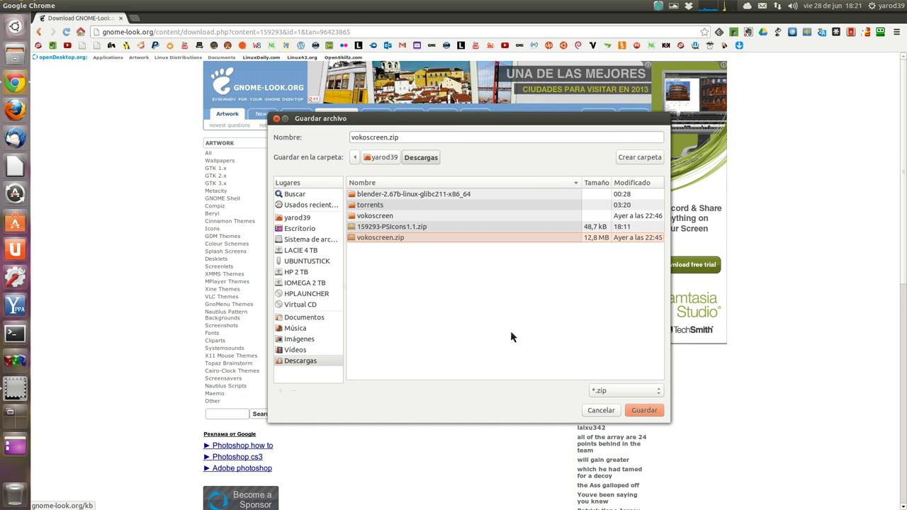
{"action": "type", "text": "X"}
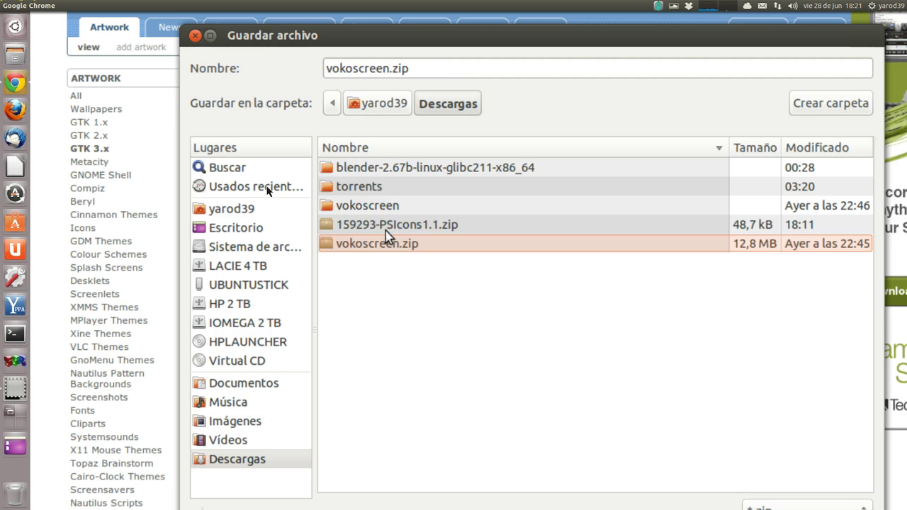
{"action": "left_click", "coordinate": [386, 231]}
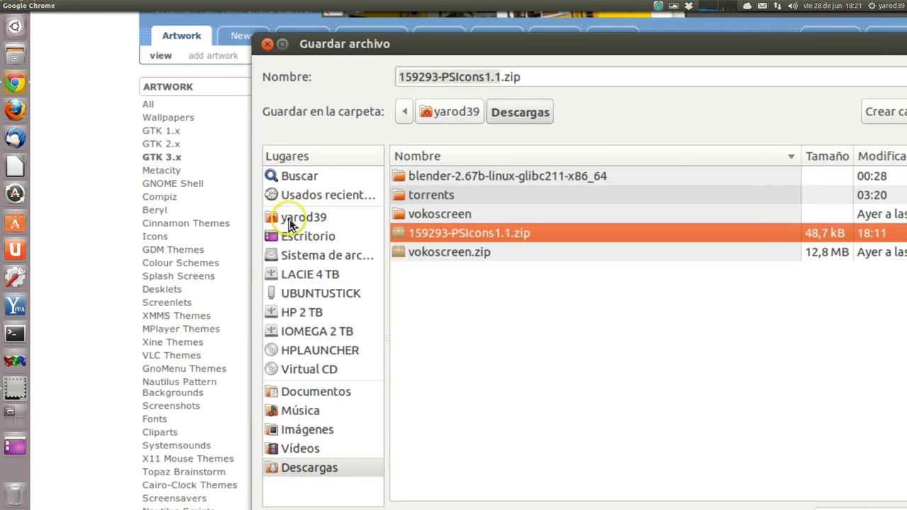
- Show hidden folders in home and open .gimp-2.8 and then 159293-PSIcons1.1
{"action": "left_click", "coordinate": [287, 217]}
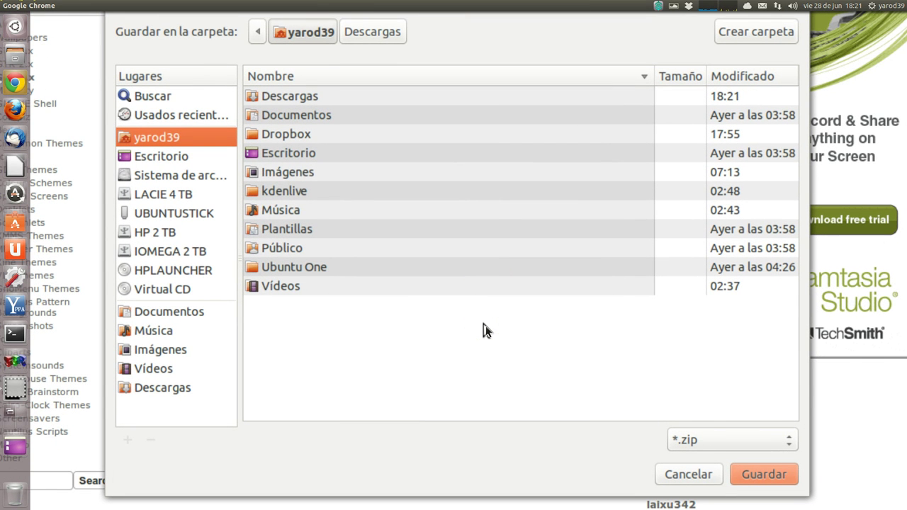
{"action": "key", "text": "ctrl+h"}
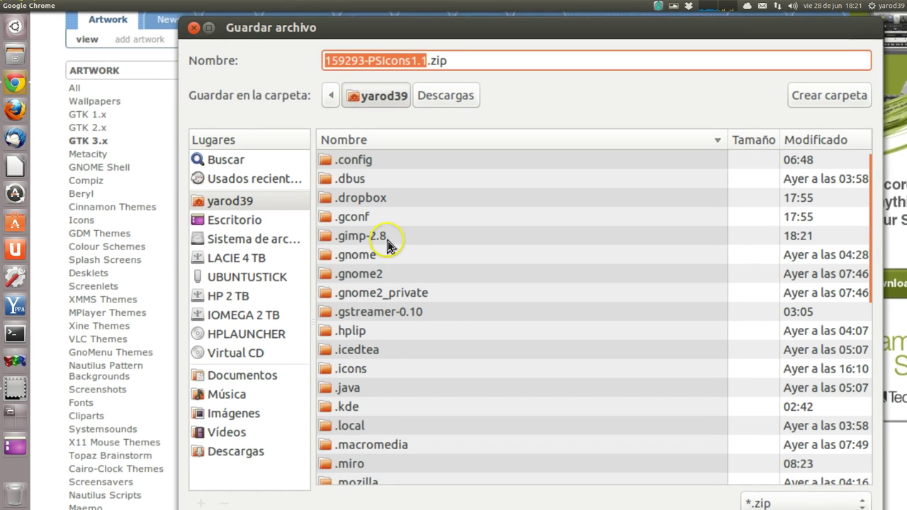
{"action": "left_click", "coordinate": [388, 238]}
{"action": "double_click", "coordinate": [388, 238]}
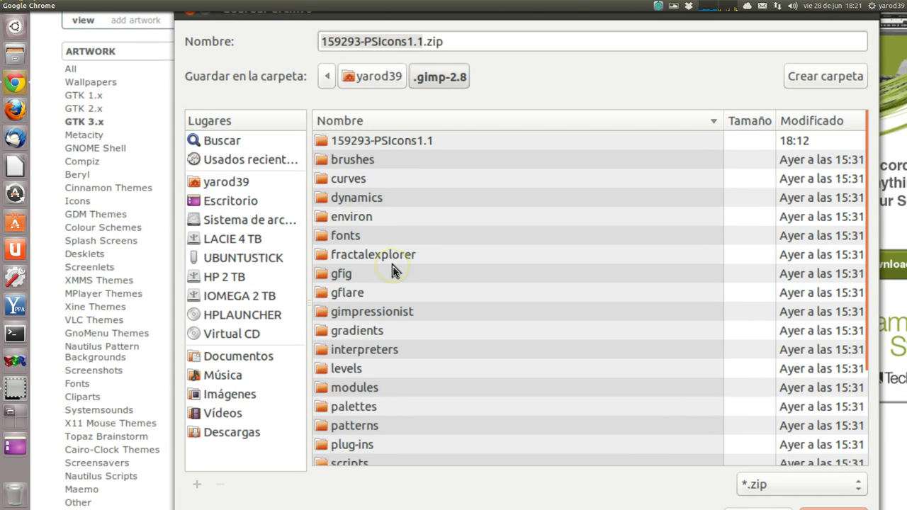
{"action": "scroll", "coordinate": [394, 272], "scroll_direction": "down", "scroll_amount": 3}
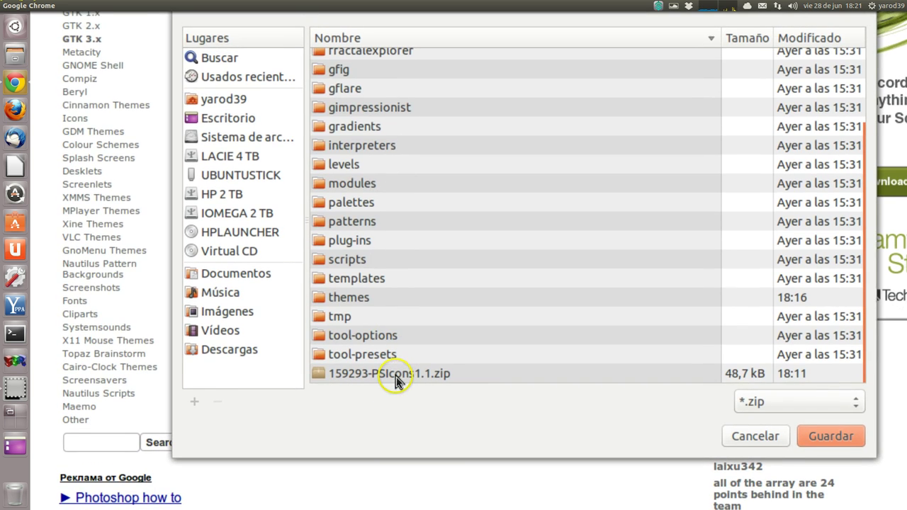
{"action": "scroll", "coordinate": [395, 381], "scroll_direction": "up", "scroll_amount": 5}
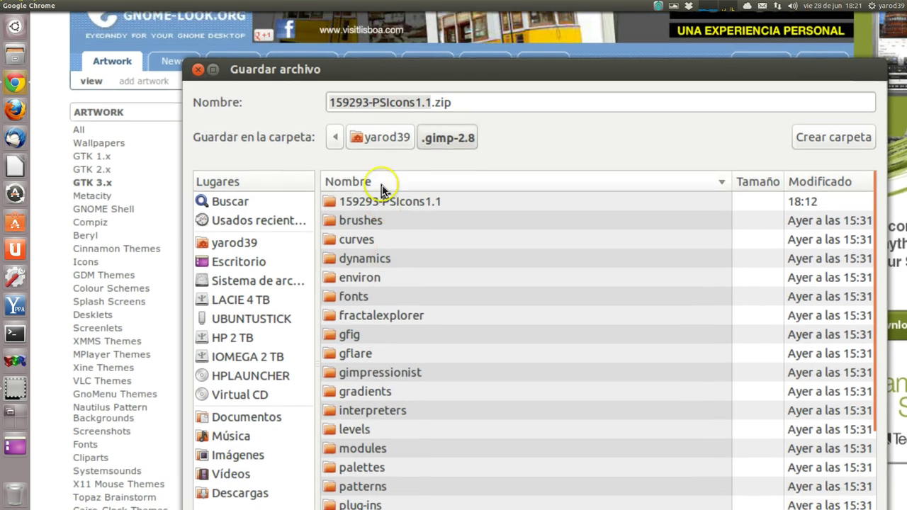
{"action": "left_click", "coordinate": [385, 200]}
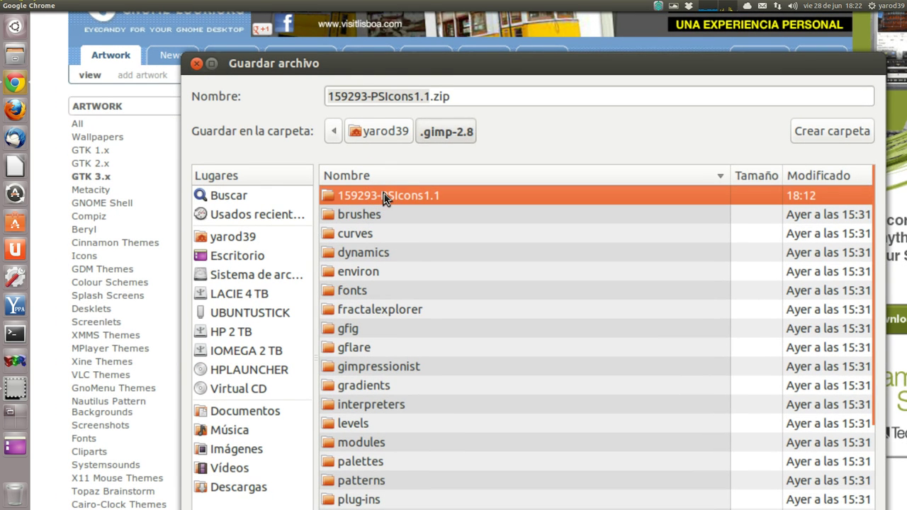
{"action": "double_click", "coordinate": [384, 197]}
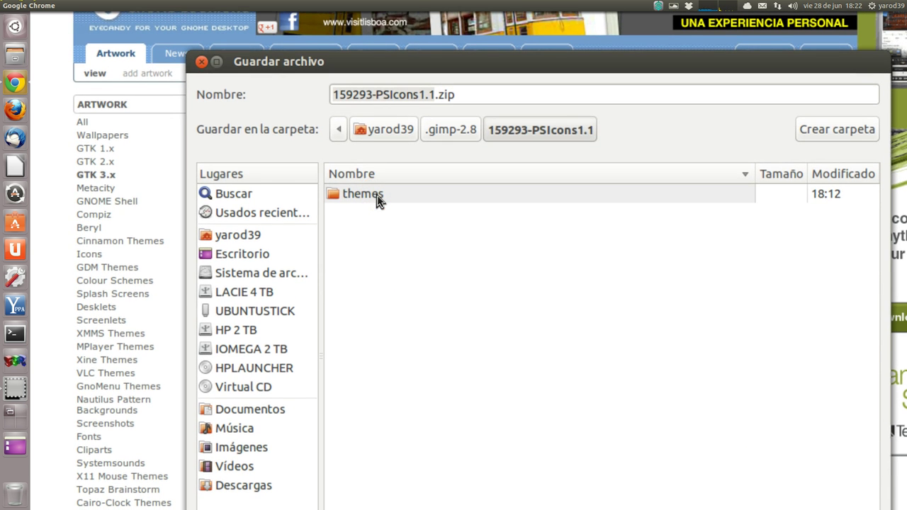
- Return to .gimp-2.8 and cancel the download without saving
{"action": "left_click", "coordinate": [372, 196]}
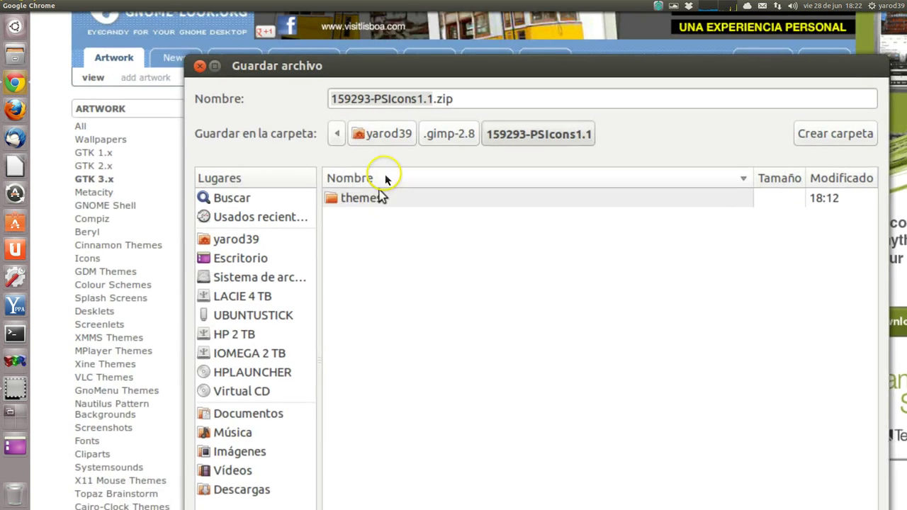
{"action": "left_click", "coordinate": [449, 133]}
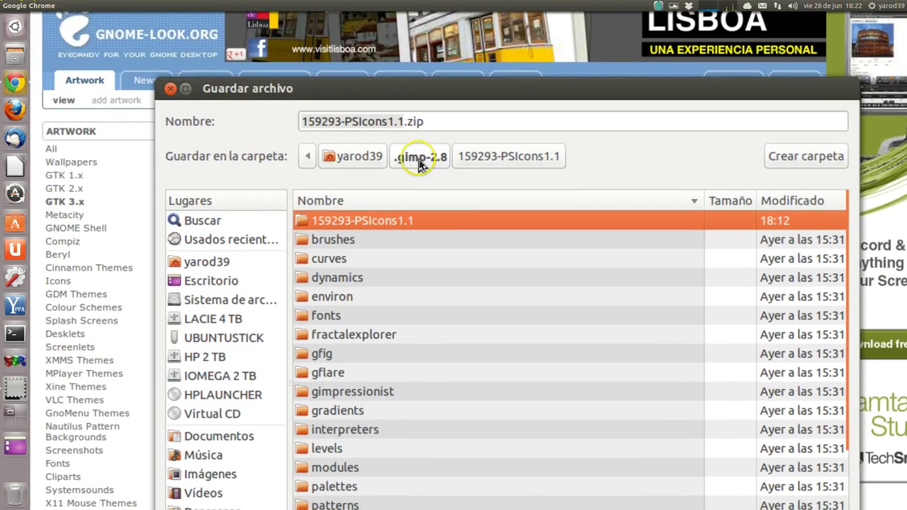
{"action": "scroll", "coordinate": [429, 333], "scroll_direction": "down", "scroll_amount": 3}
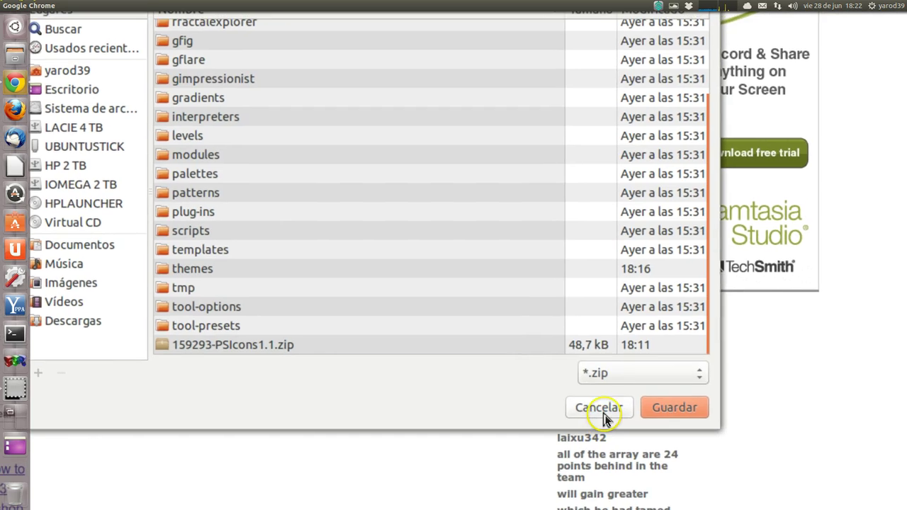
{"action": "left_click", "coordinate": [582, 419]}
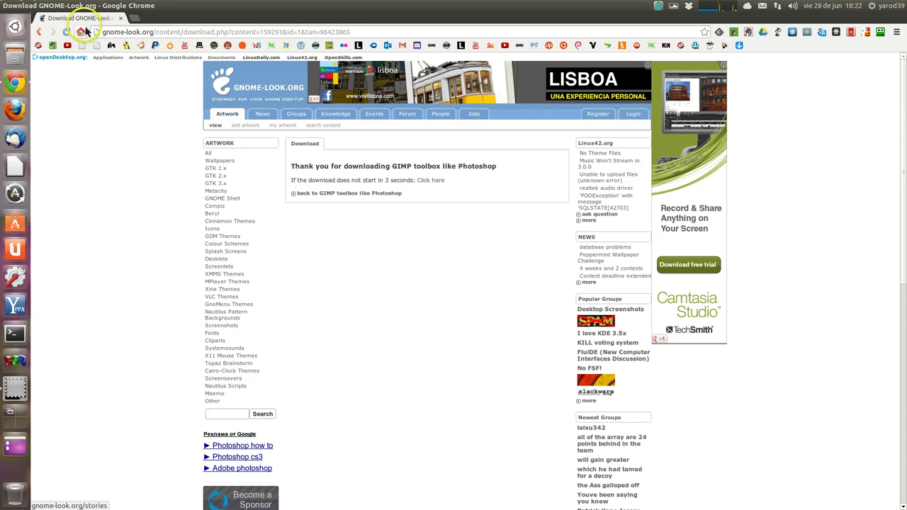
- Close Chrome, open a maximized Files window with hidden files shown, and enter .gimp-2.8
{"action": "left_click", "coordinate": [122, 21]}
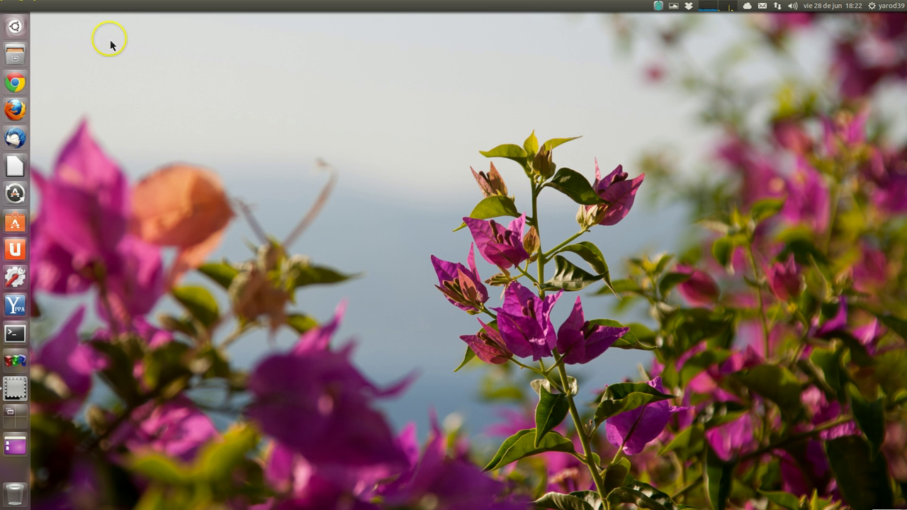
{"action": "left_click", "coordinate": [12, 62]}
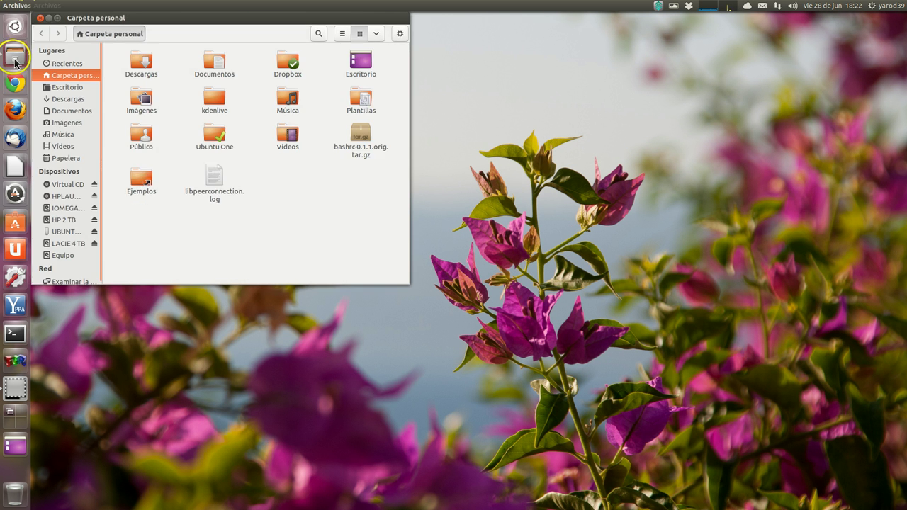
{"action": "double_click", "coordinate": [43, 15]}
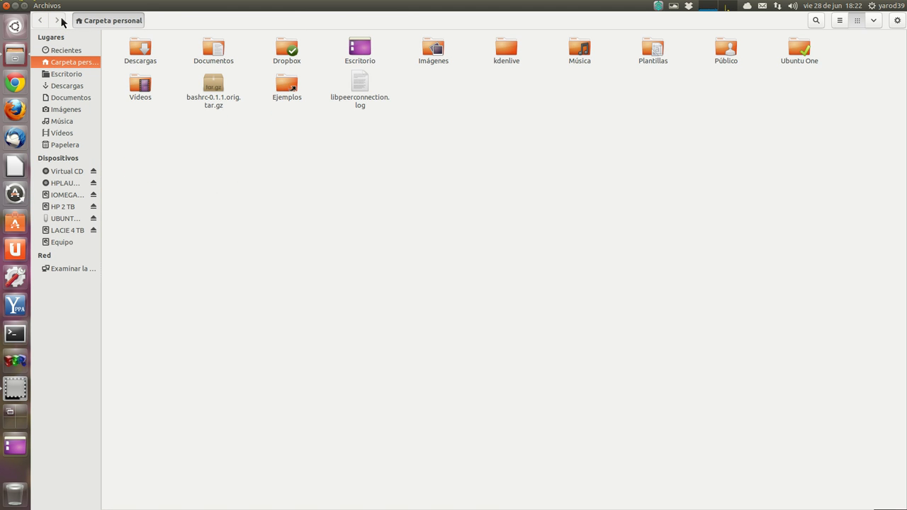
{"action": "key", "text": "ctrl+h"}
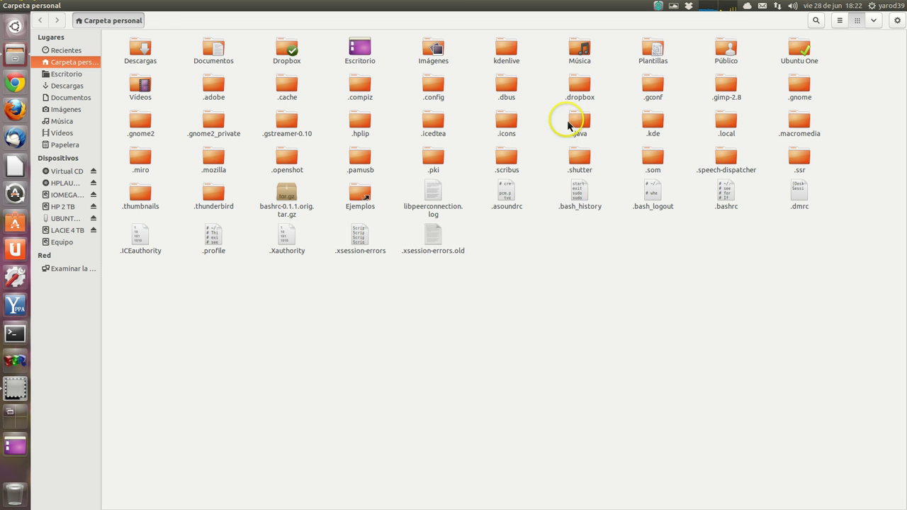
{"action": "double_click", "coordinate": [727, 88]}
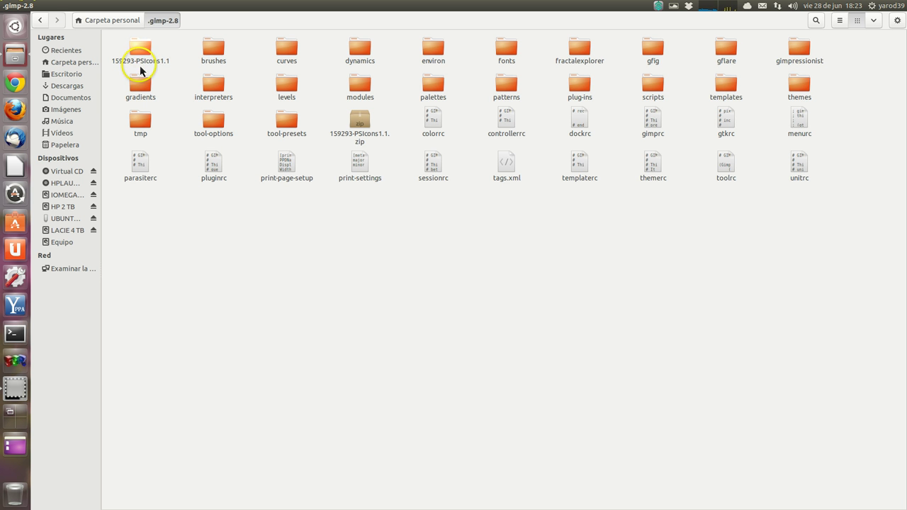
- Copy themes, gimprc, menurc, sessionrc and toolrc from 159293-PSIcons1.1 and paste them into .gimp-2.8
{"action": "double_click", "coordinate": [146, 59]}
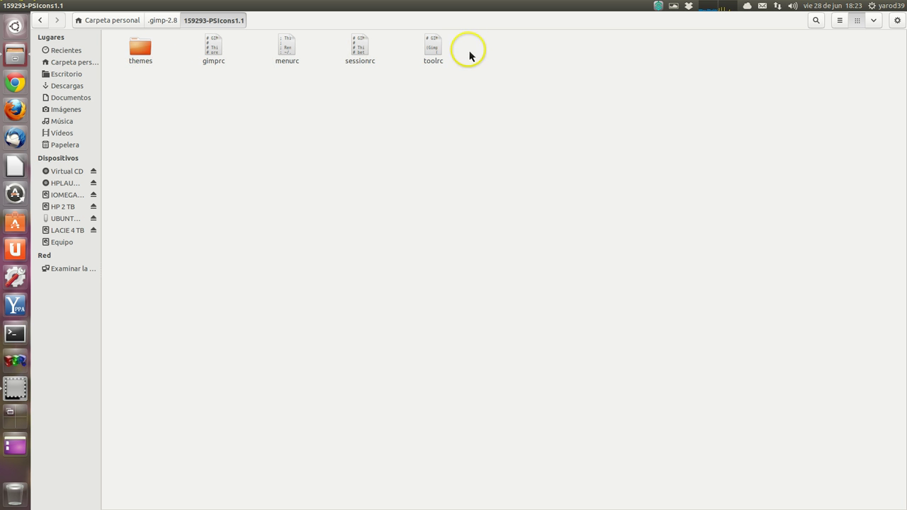
{"action": "left_click_drag", "start_coordinate": [152, 98], "coordinate": [473, 52]}
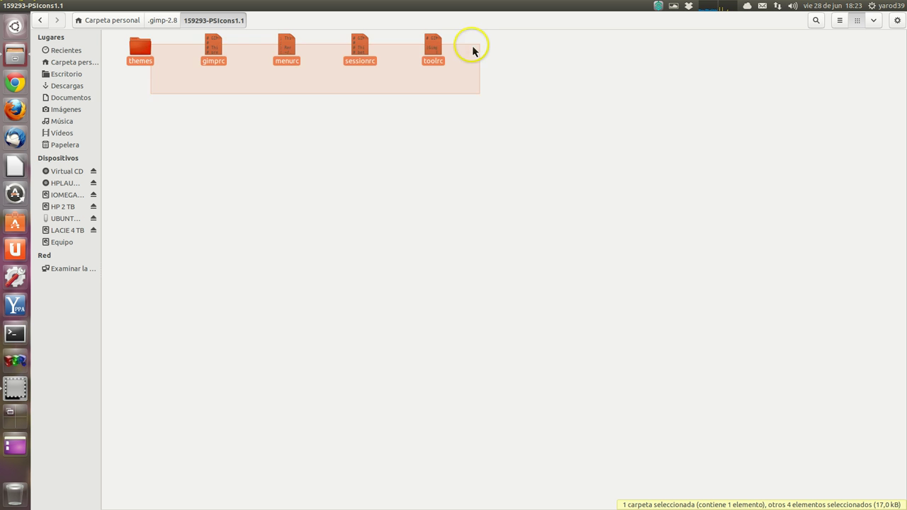
{"action": "right_click", "coordinate": [294, 57]}
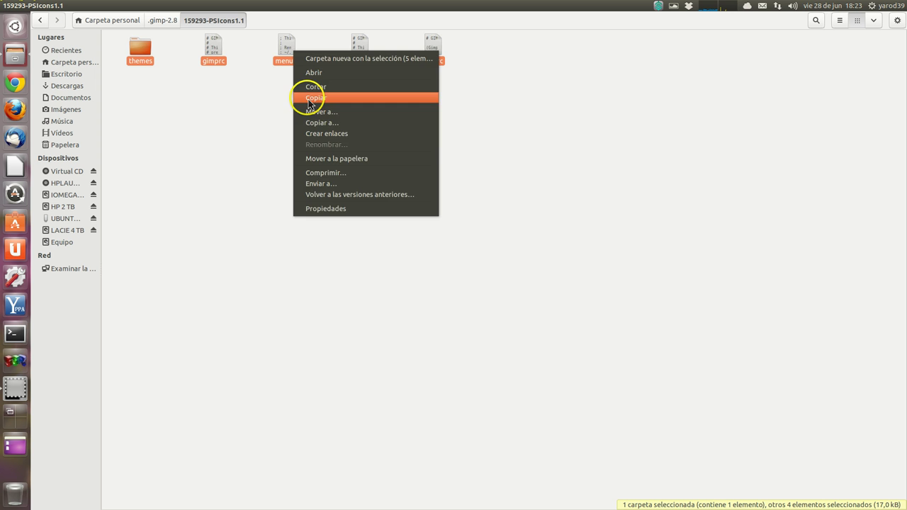
{"action": "left_click", "coordinate": [310, 98]}
{"action": "left_click", "coordinate": [168, 27]}
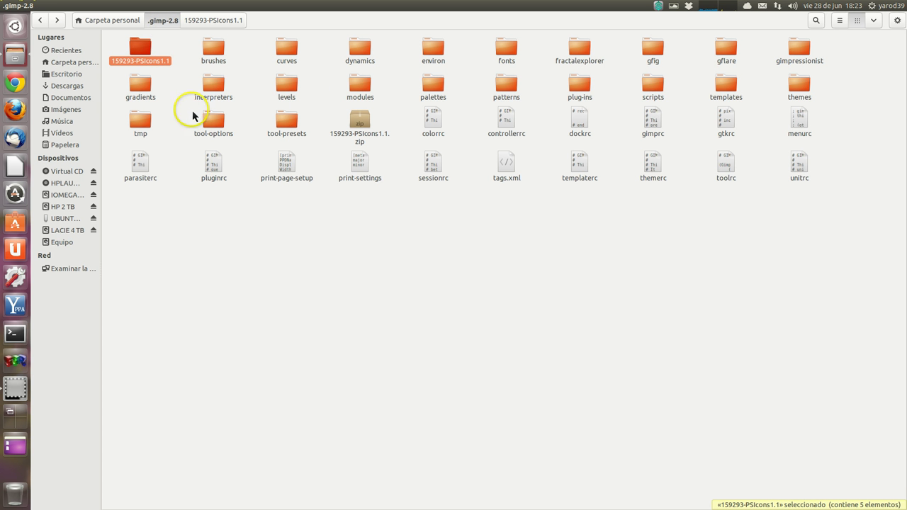
{"action": "right_click", "coordinate": [333, 214]}
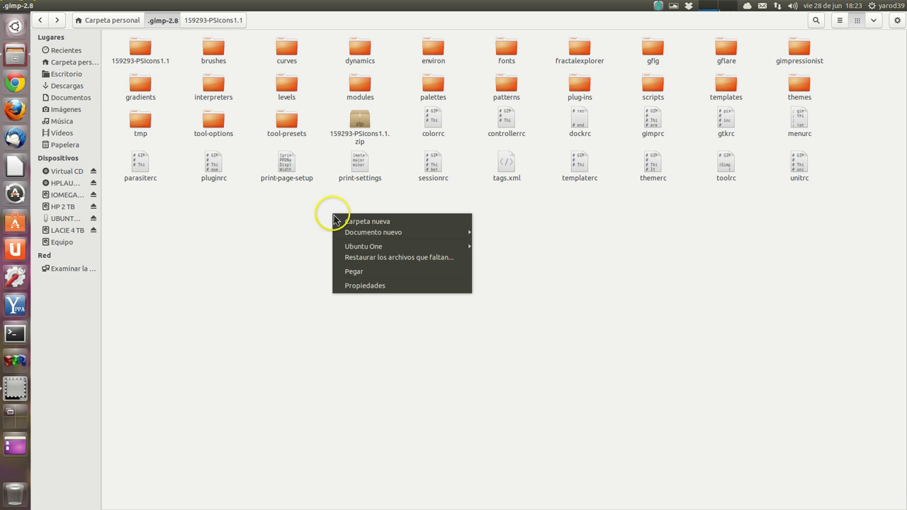
{"action": "left_click", "coordinate": [351, 272]}
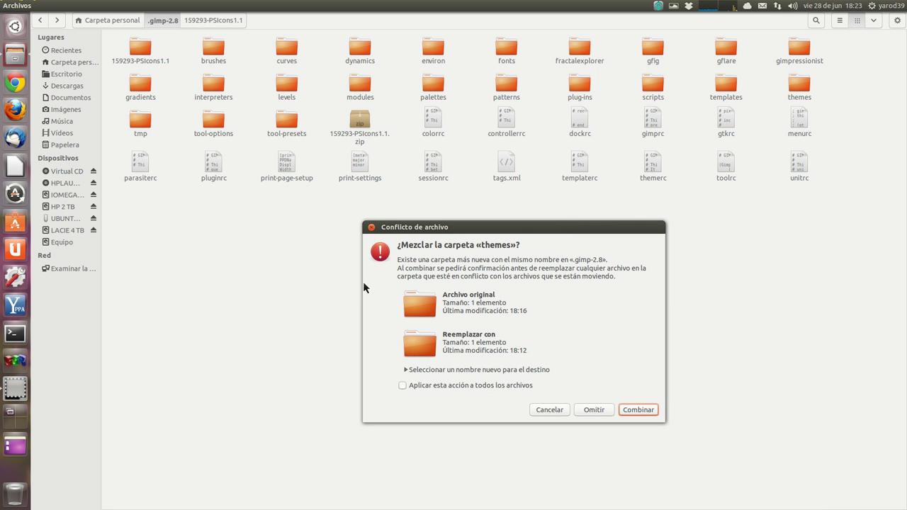
- Merge the themes folder and replace all conflicting files, then close Nautilus
{"action": "key", "text": "alt+a"}
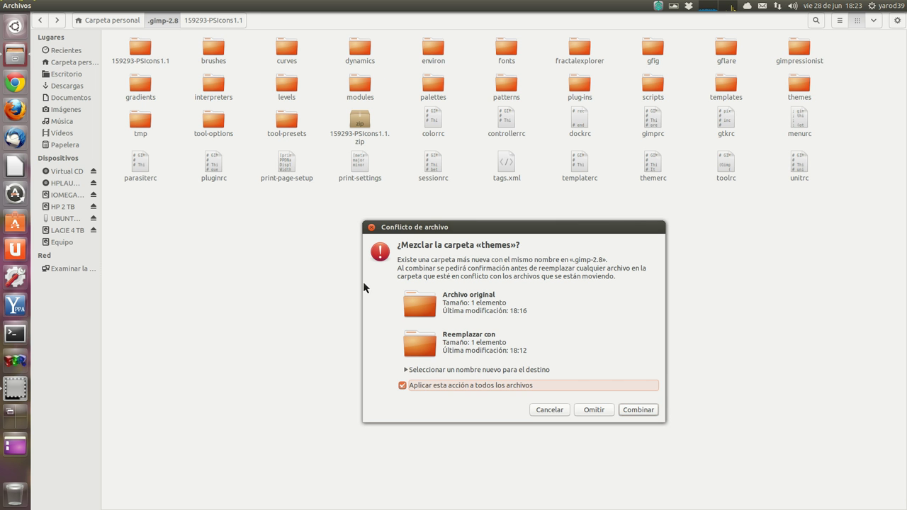
{"action": "left_click", "coordinate": [638, 409]}
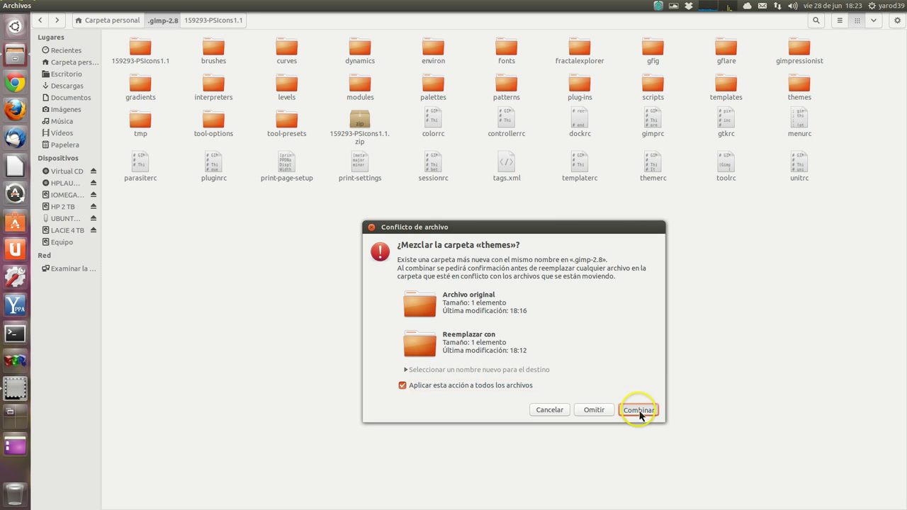
{"action": "left_click", "coordinate": [439, 380]}
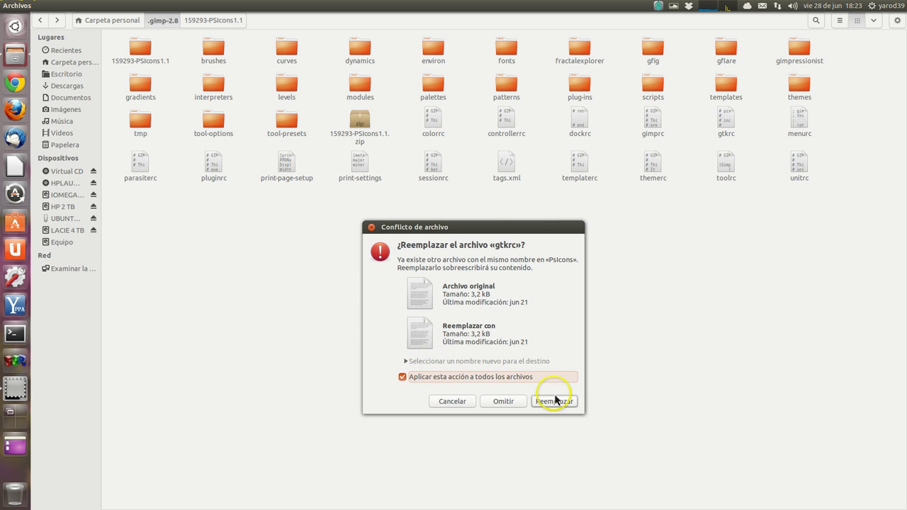
{"action": "left_click", "coordinate": [555, 402]}
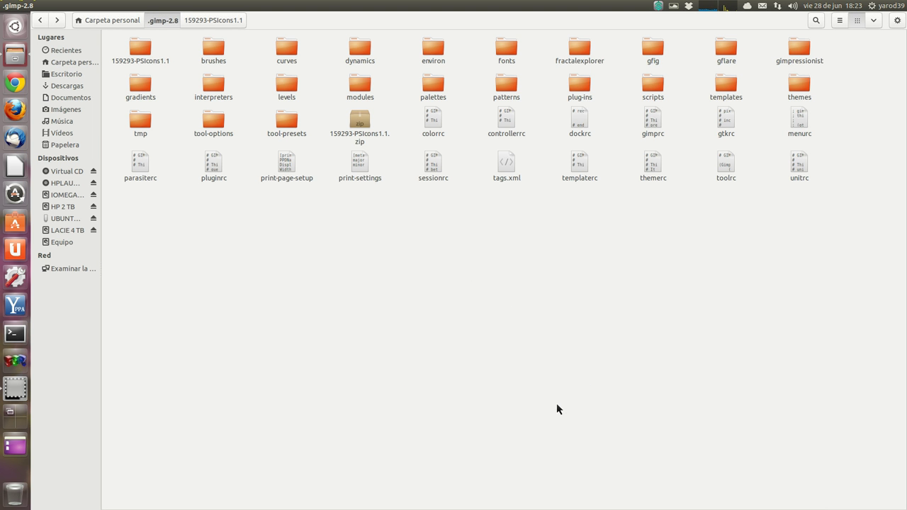
{"action": "left_click", "coordinate": [300, 271]}
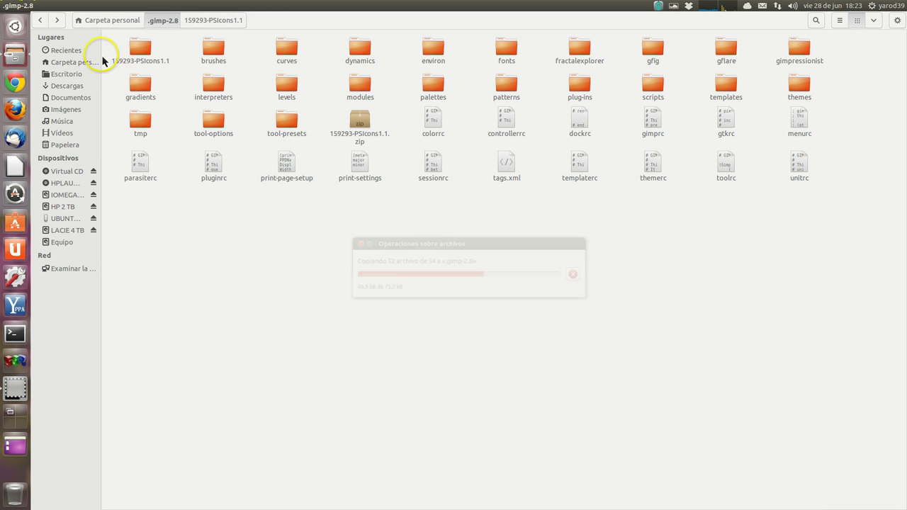
{"action": "left_click", "coordinate": [150, 153]}
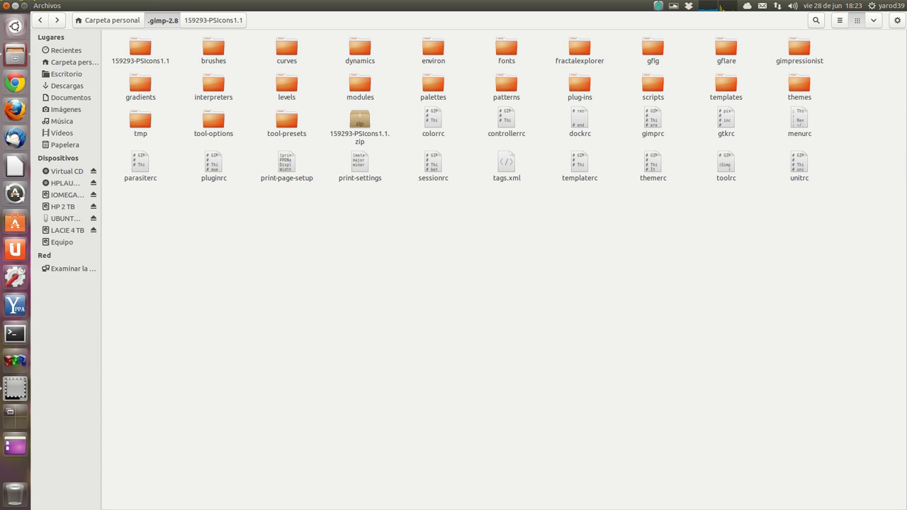
{"action": "left_click", "coordinate": [8, 7]}
- Relaunch GIMP maximized with its docked toolbox widened to three icon columns
{"action": "left_click", "coordinate": [15, 25]}
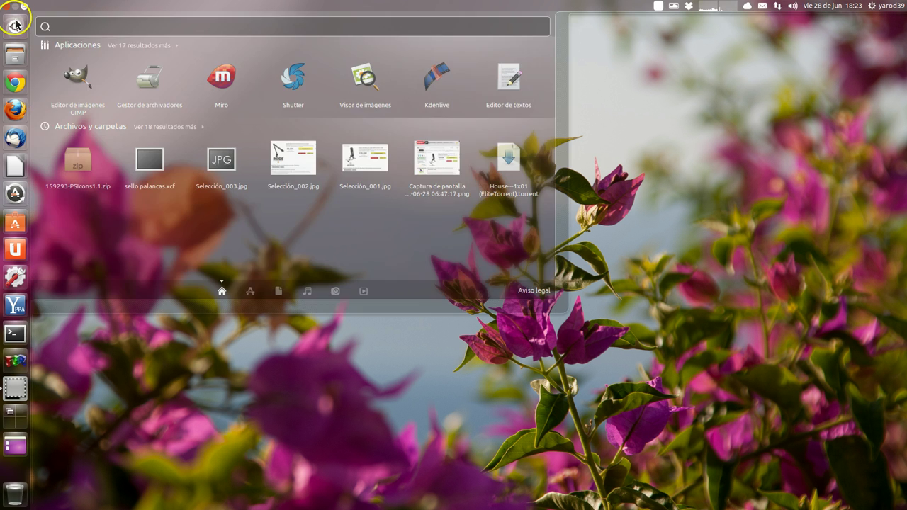
{"action": "left_click", "coordinate": [77, 71]}
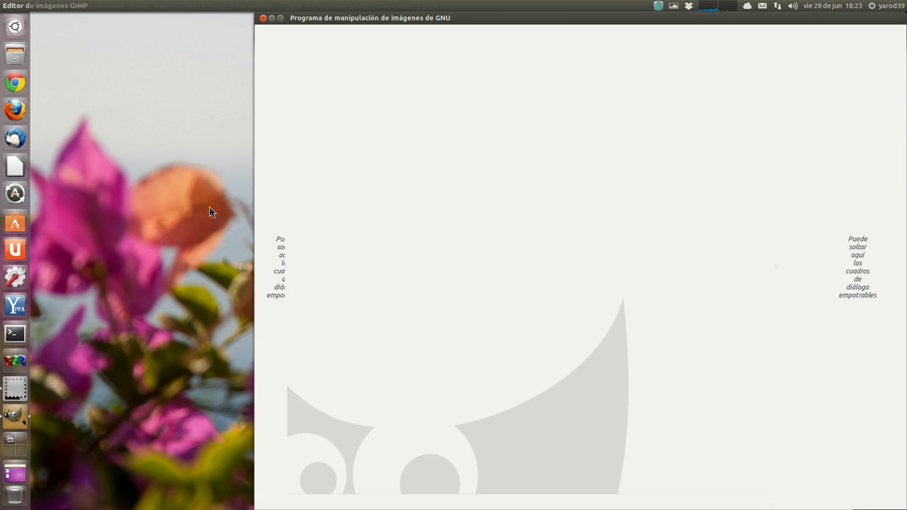
{"action": "left_click", "coordinate": [281, 21]}
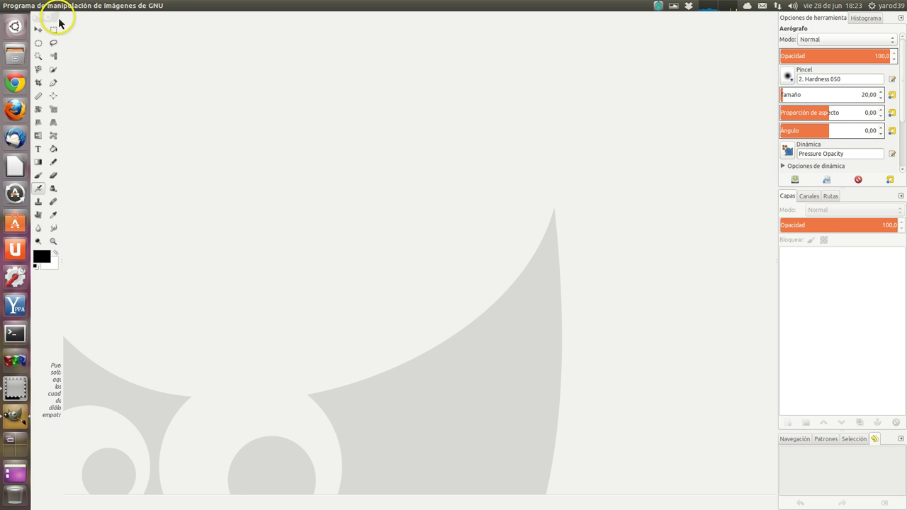
{"action": "left_click_drag", "start_coordinate": [68, 27], "coordinate": [85, 28]}
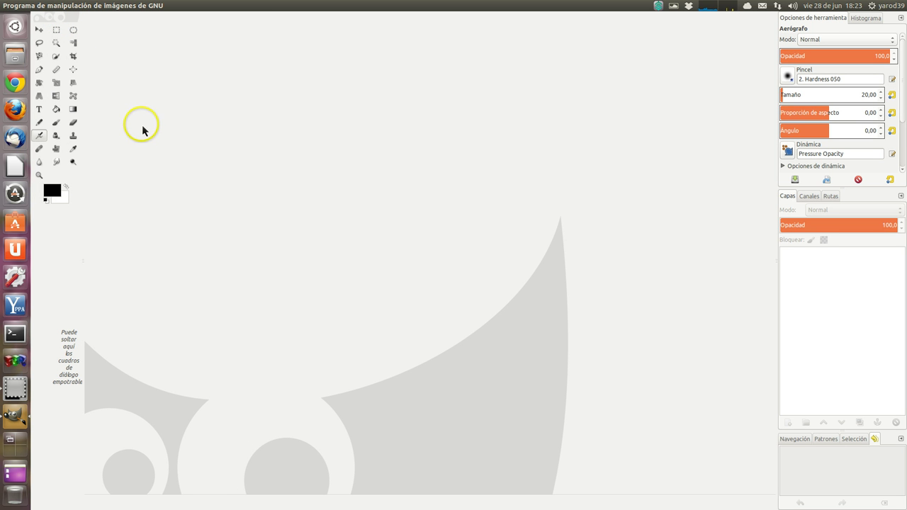
{"action": "left_click", "coordinate": [41, 7]}
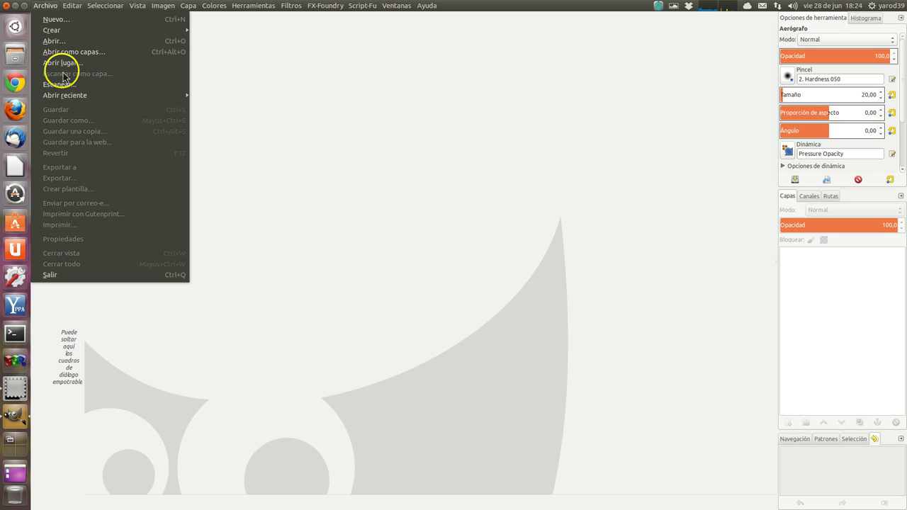
- Create a new 640×400 image via Archivo > Nuevo, then close GIMP
{"action": "mouse_move", "coordinate": [52, 30]}
{"action": "left_click", "coordinate": [63, 20]}
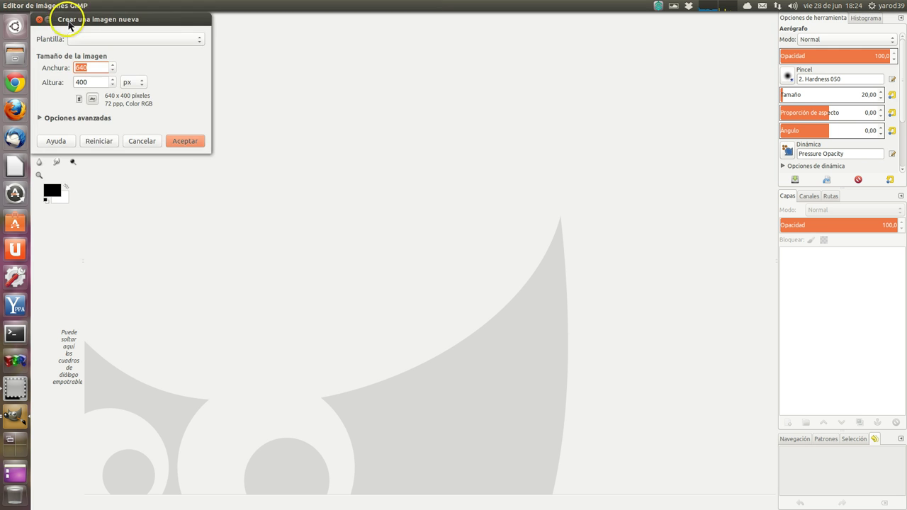
{"action": "key", "text": "Return"}
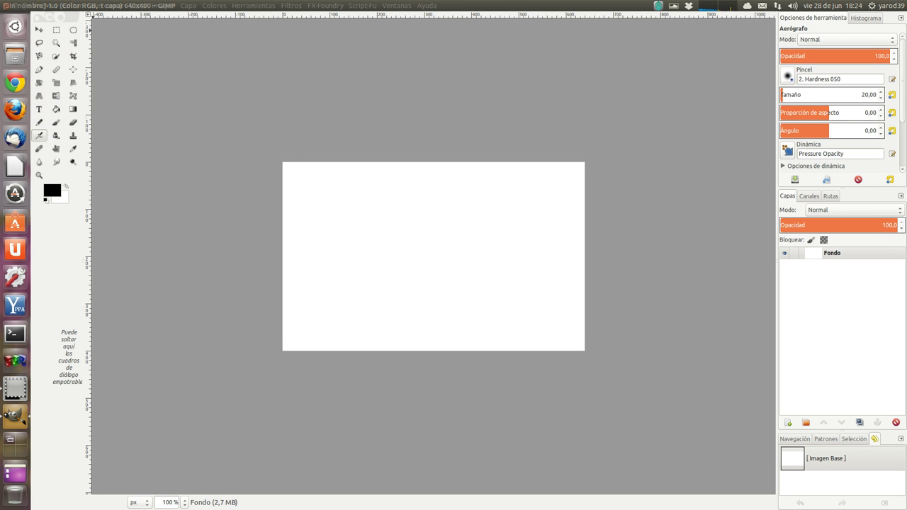
{"action": "mouse_move", "coordinate": [15, 6]}
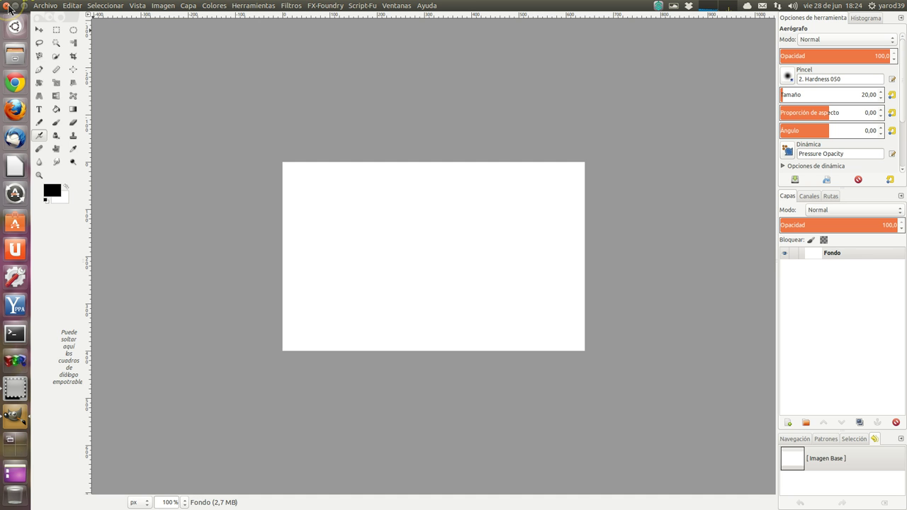
{"action": "left_click", "coordinate": [9, 5]}
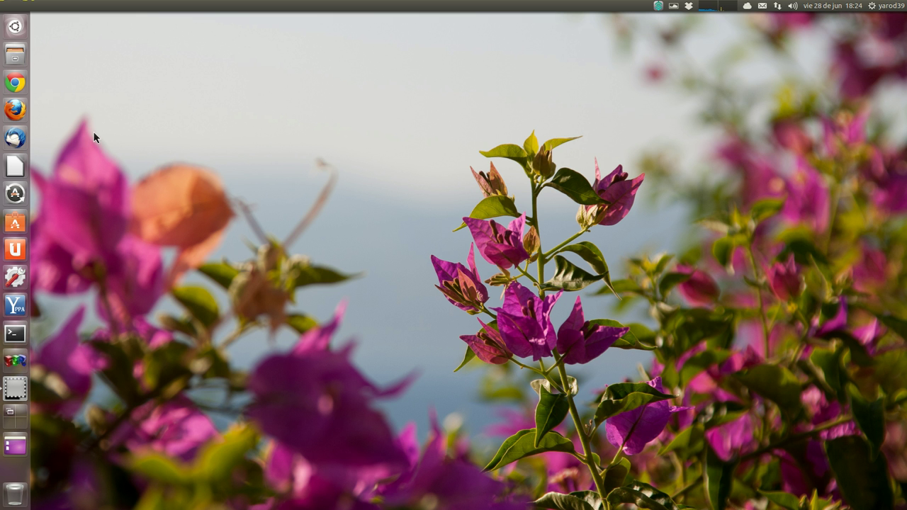
{"action": "left_click", "coordinate": [92, 315]}
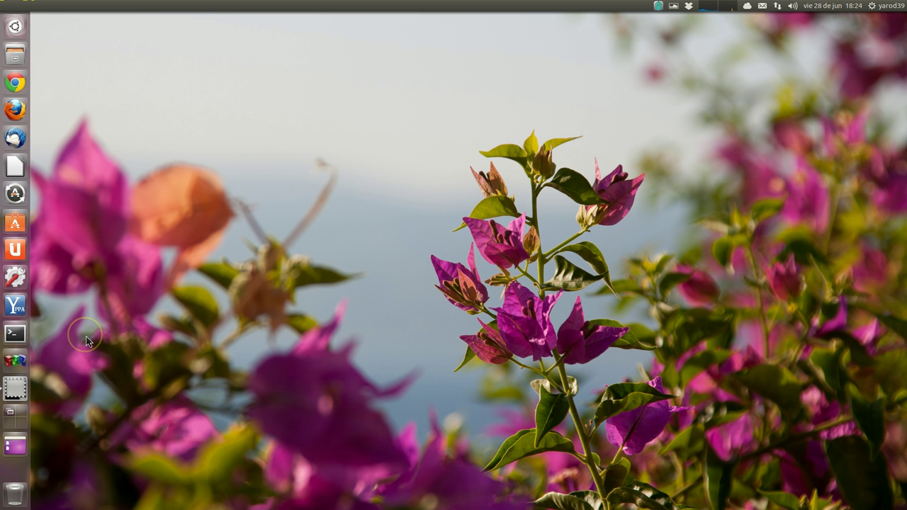